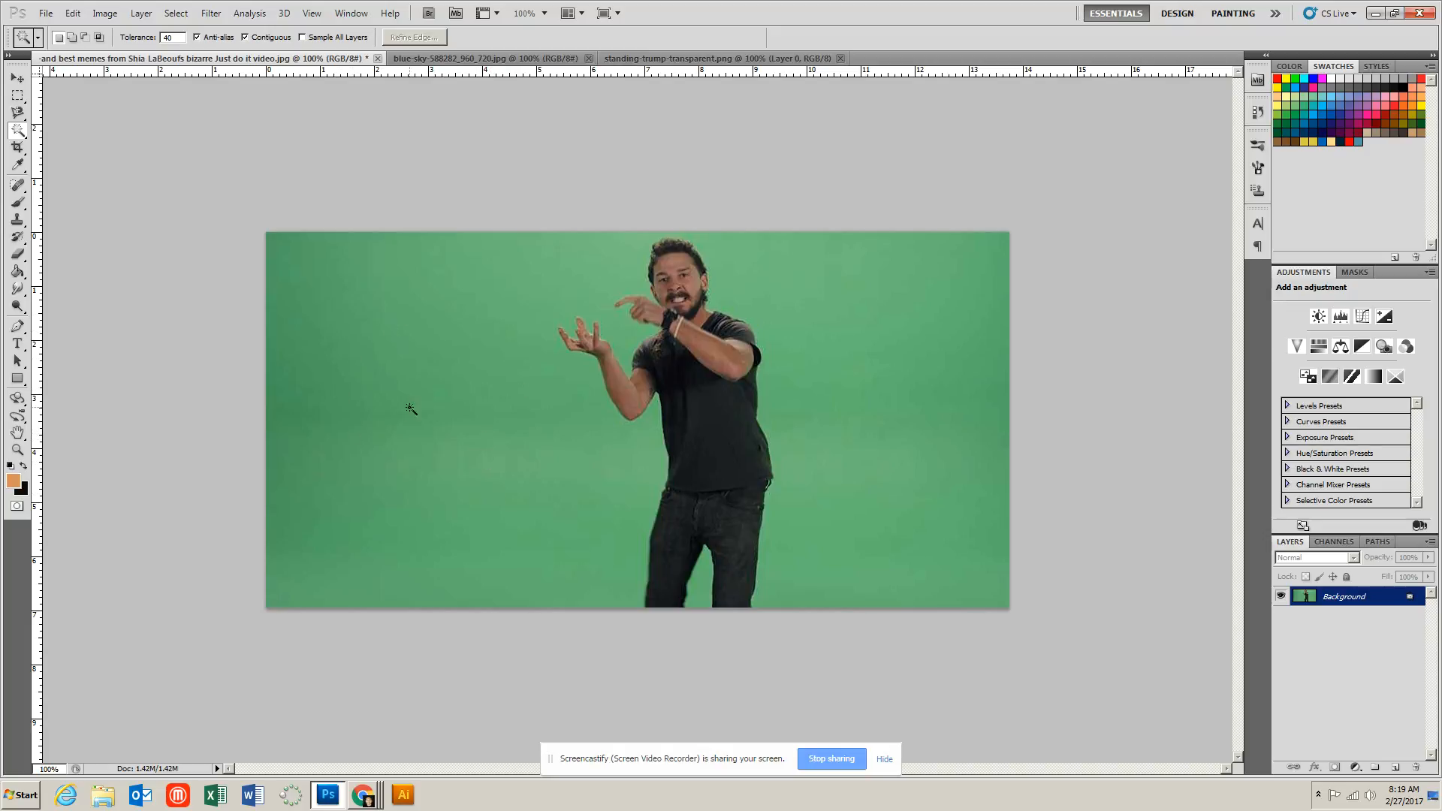
# - Select the green backdrop, including the gap between the legs, with the Magic Wand and invert the selection to the man
pyautogui.click(26, 132)
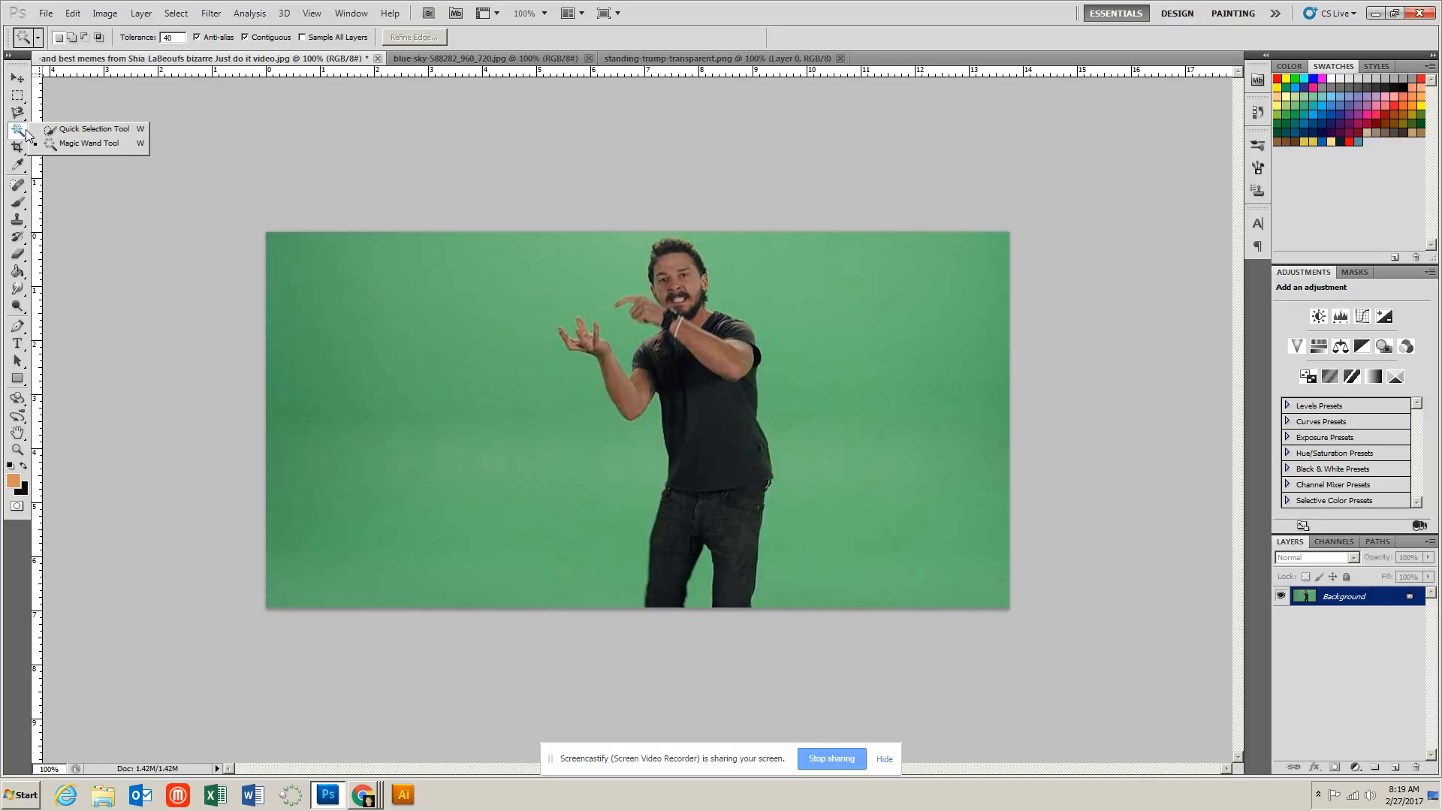
pyautogui.click(84, 145)
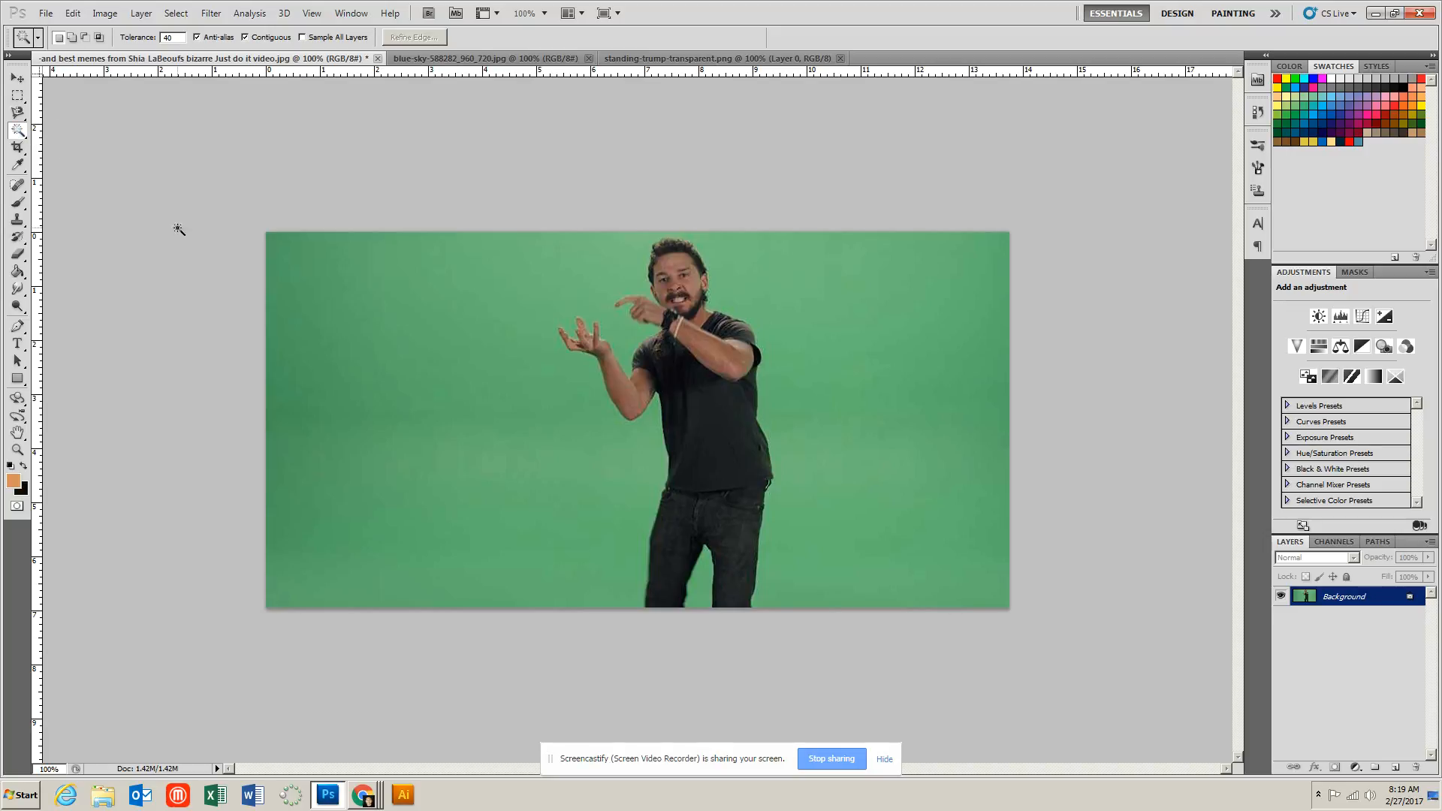
pyautogui.click(474, 404)
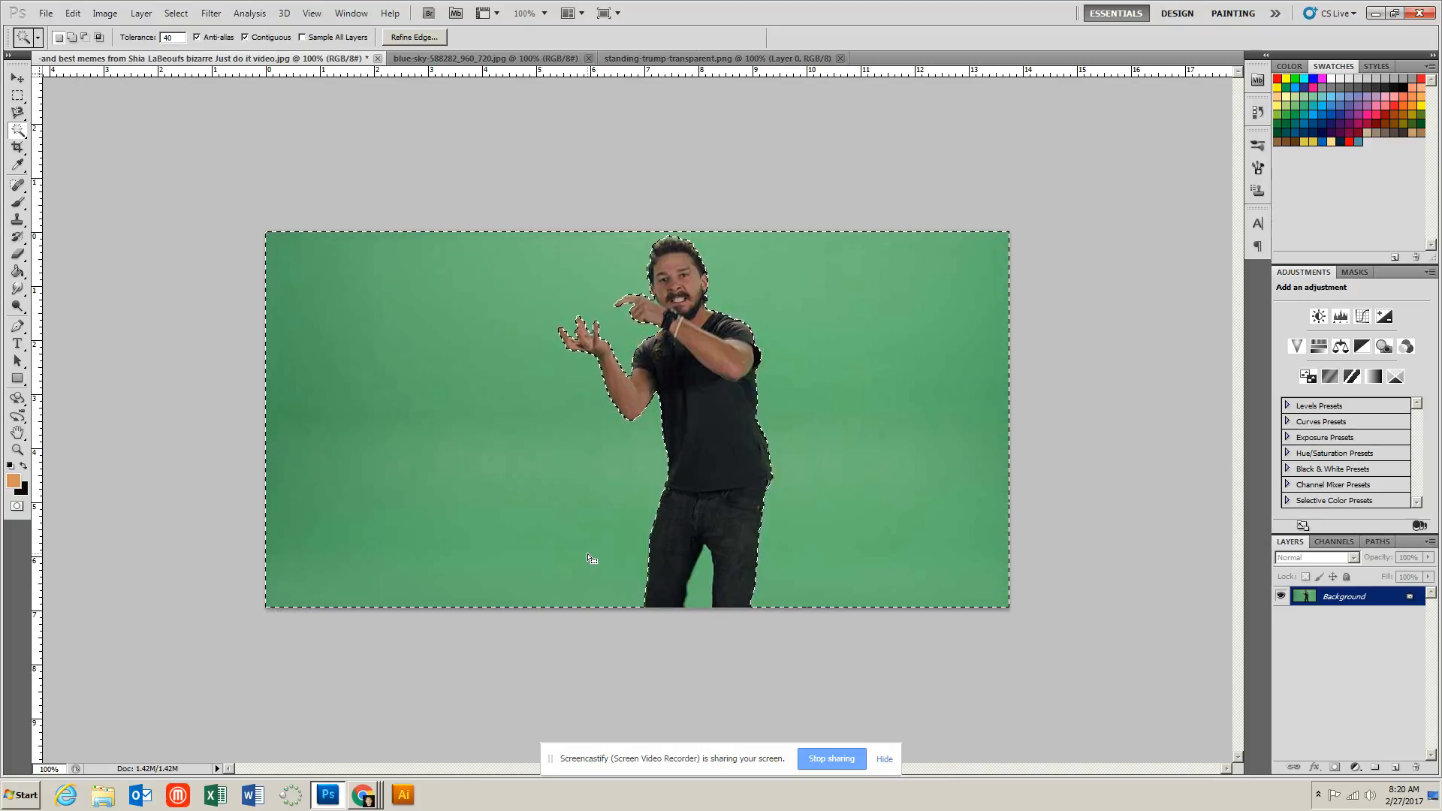
pyautogui.press('shift')
pyautogui.hotkey('ctrl', 'shift', 'i')
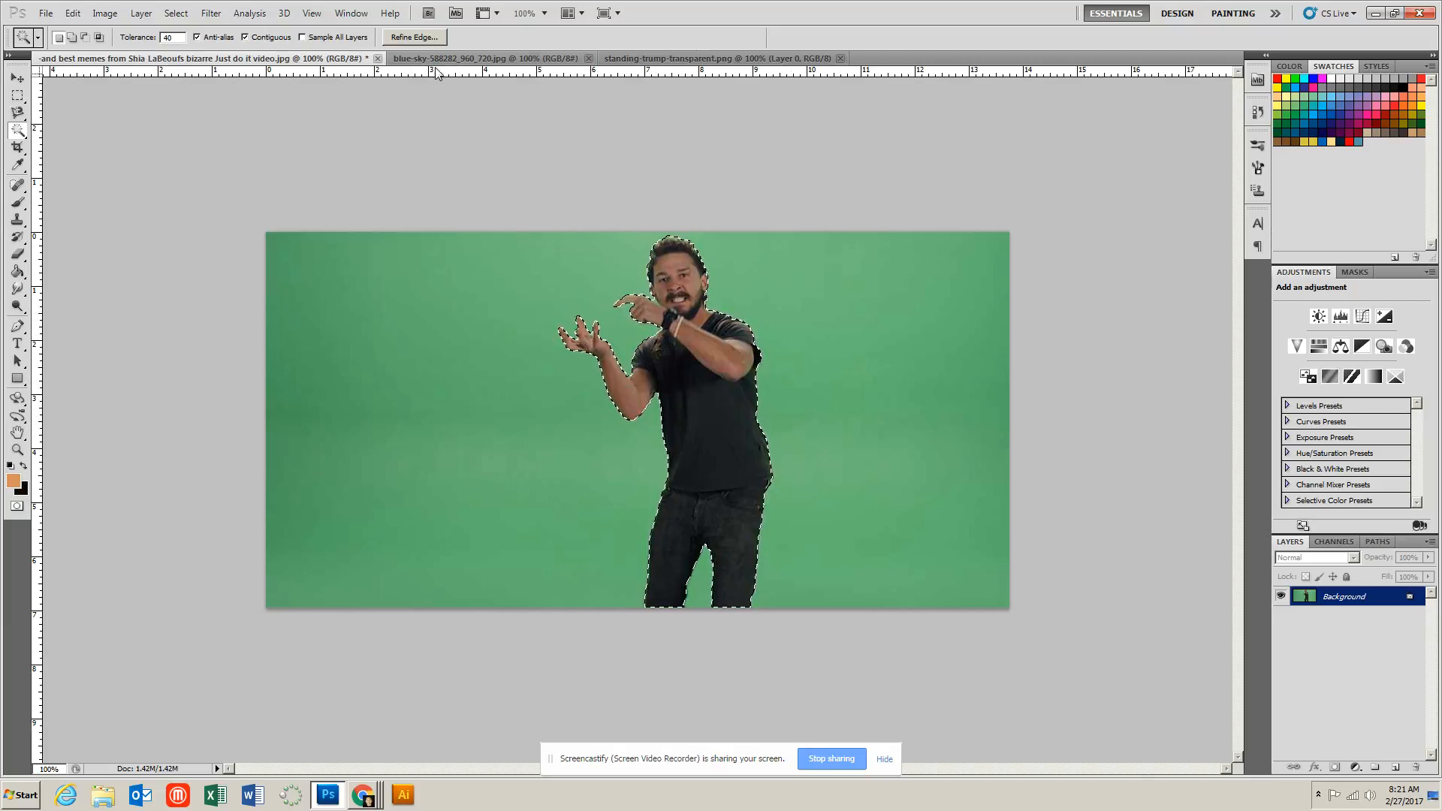
# - Refine the selection's edge using the Overlay view, smoothing it slightly and feathering it by 2.4 px
pyautogui.click(415, 36)
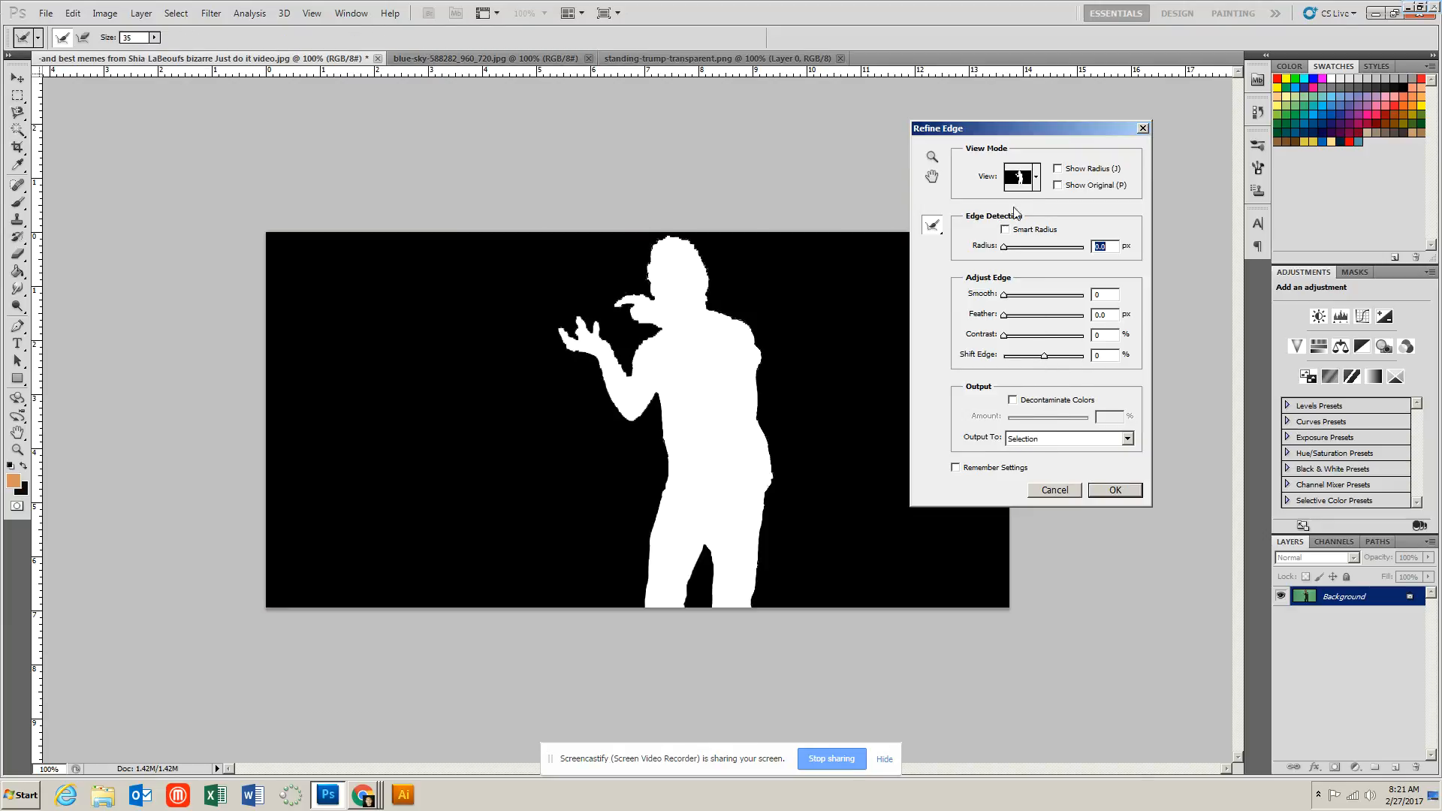
pyautogui.click(1036, 181)
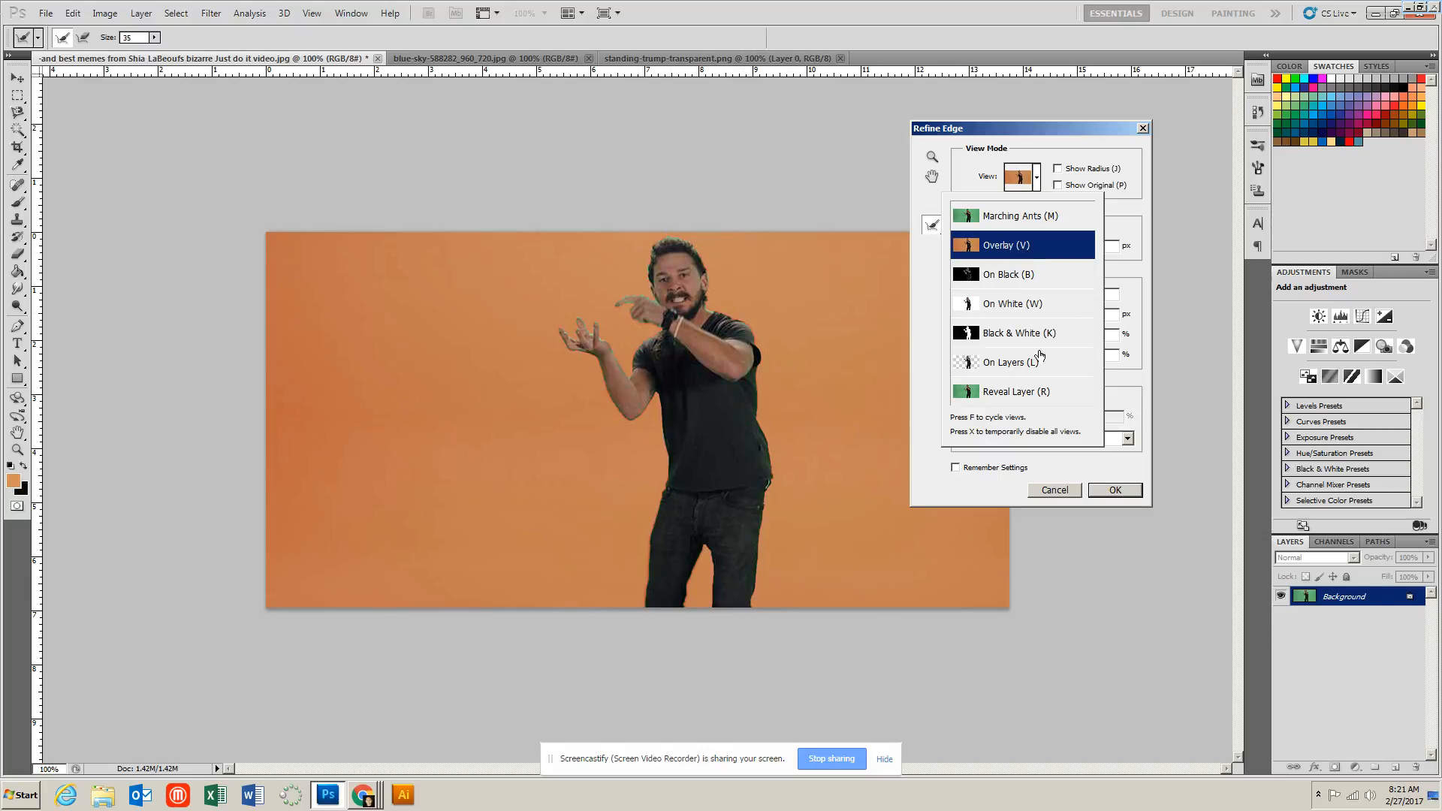
pyautogui.click(1008, 246)
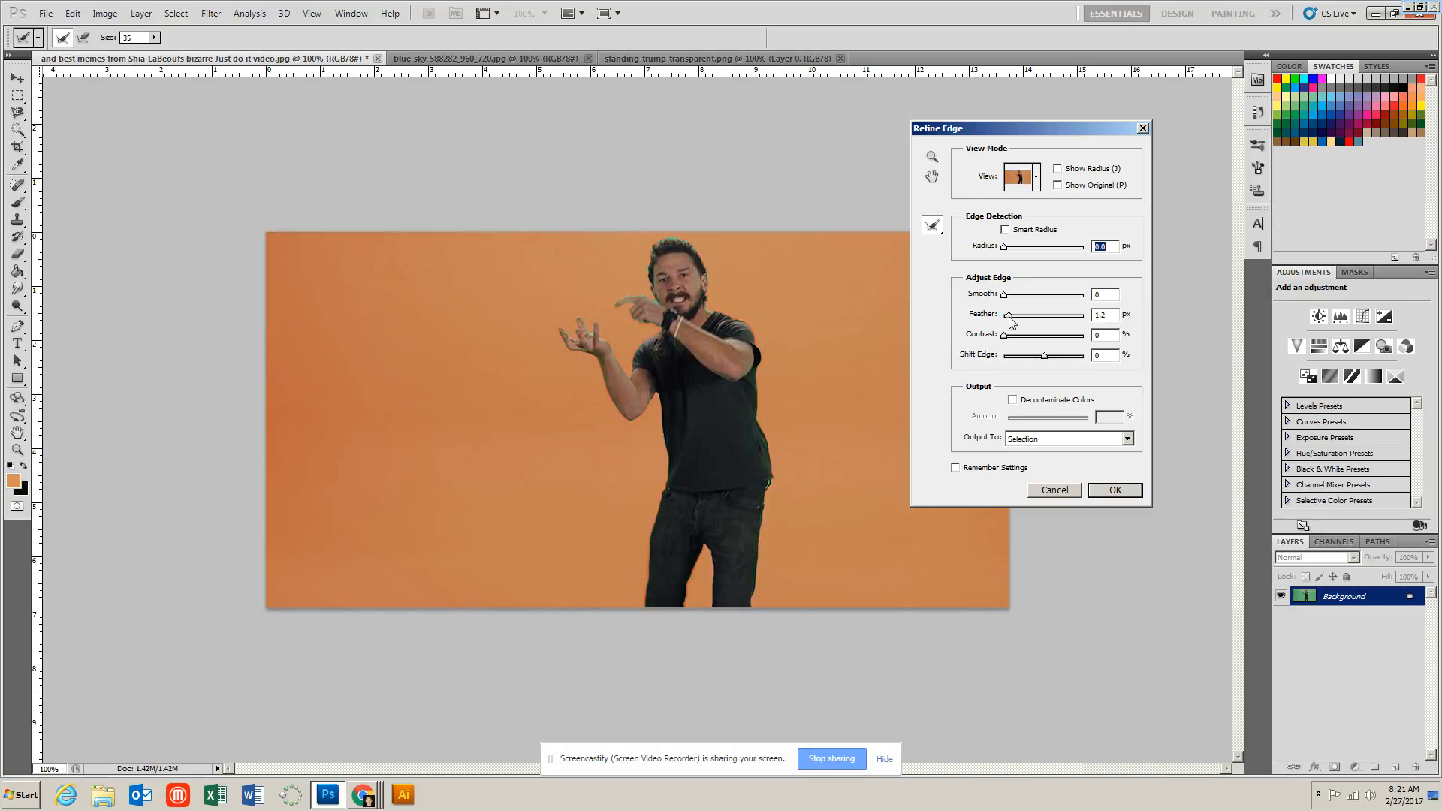
pyautogui.moveTo(1004, 316)
pyautogui.mouseDown()
pyautogui.moveTo(1024, 326)
pyautogui.moveTo(1007, 296)
pyautogui.mouseUp()
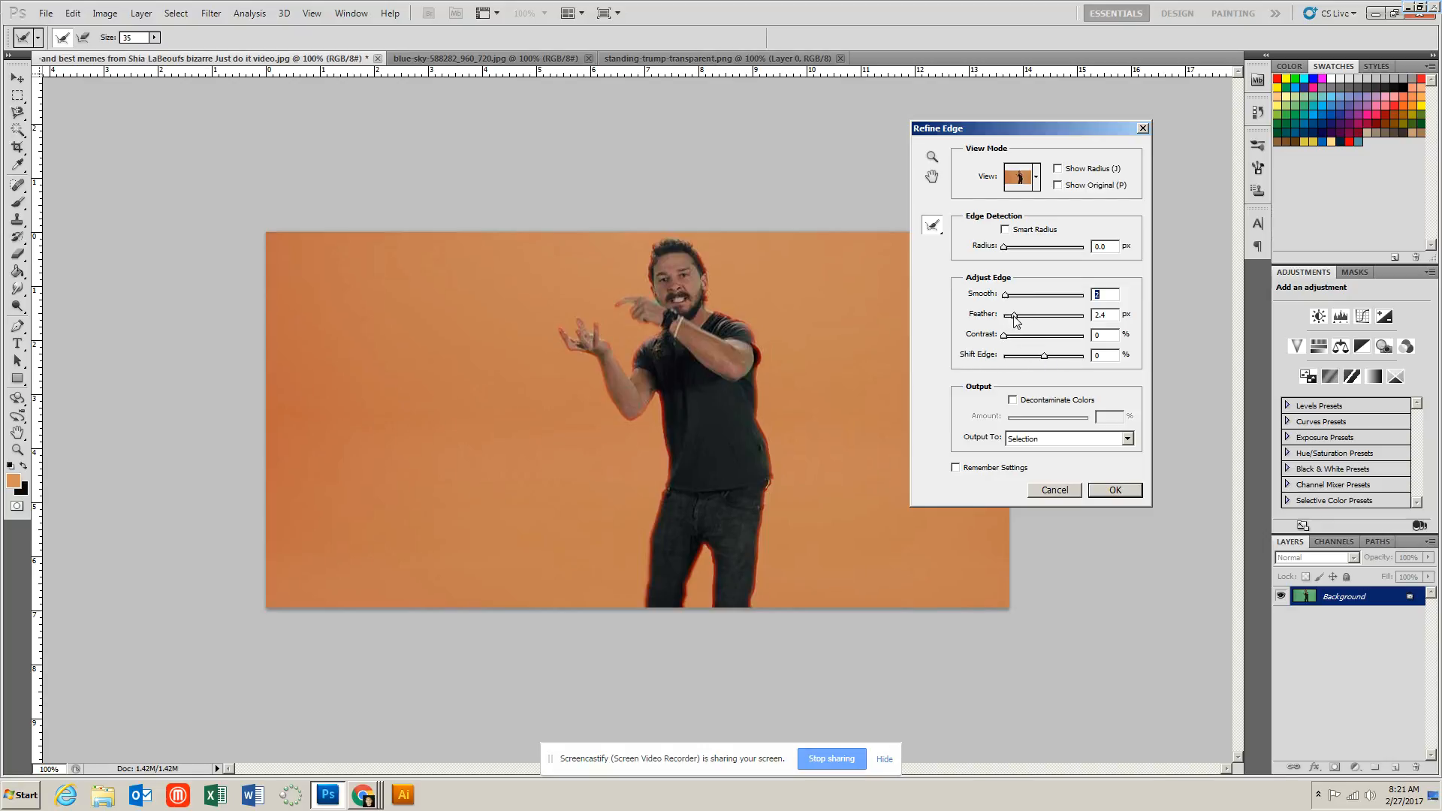
pyautogui.click(1116, 491)
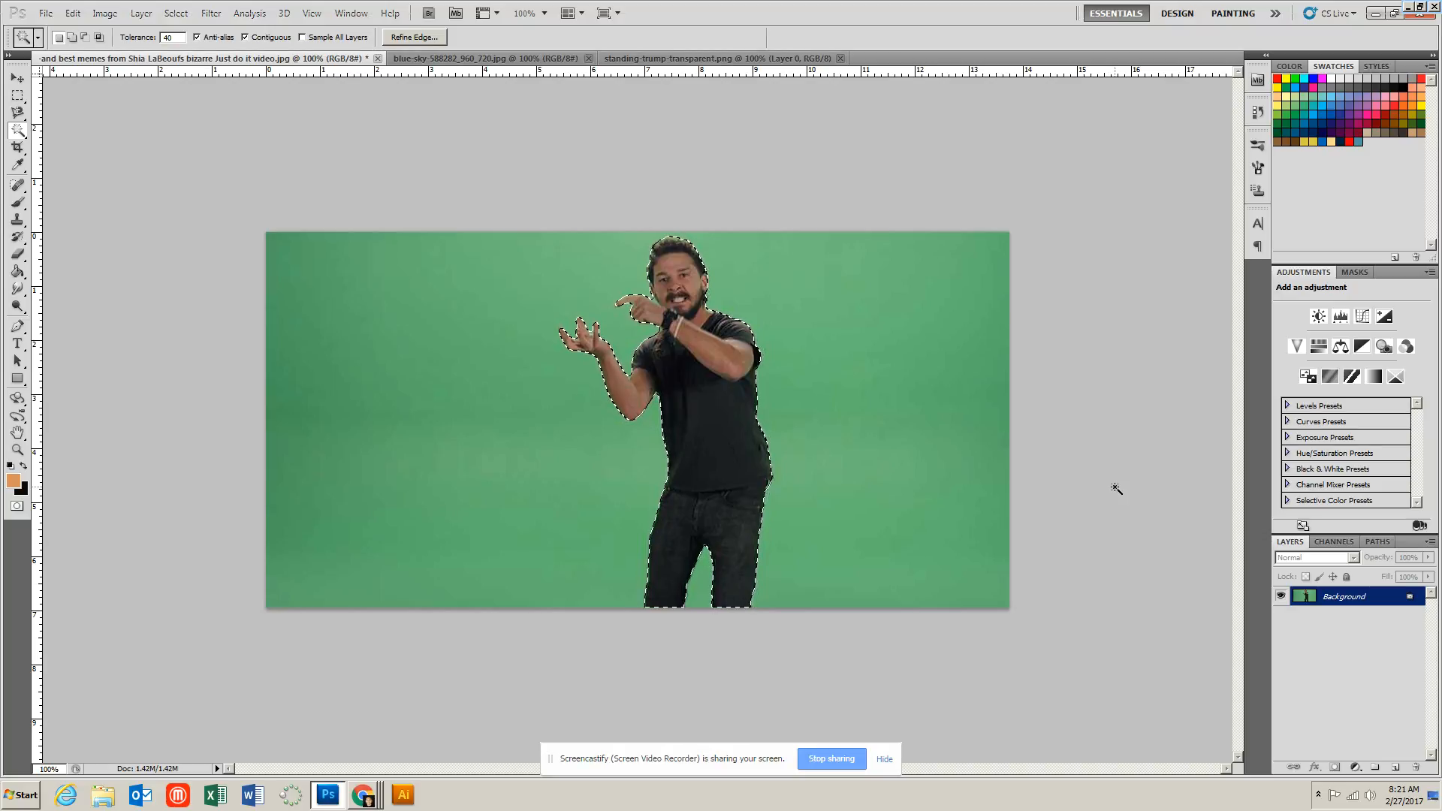
# - Copy the selected man to a new layer and hide the Background layer
pyautogui.hotkey('ctrl', 'j')
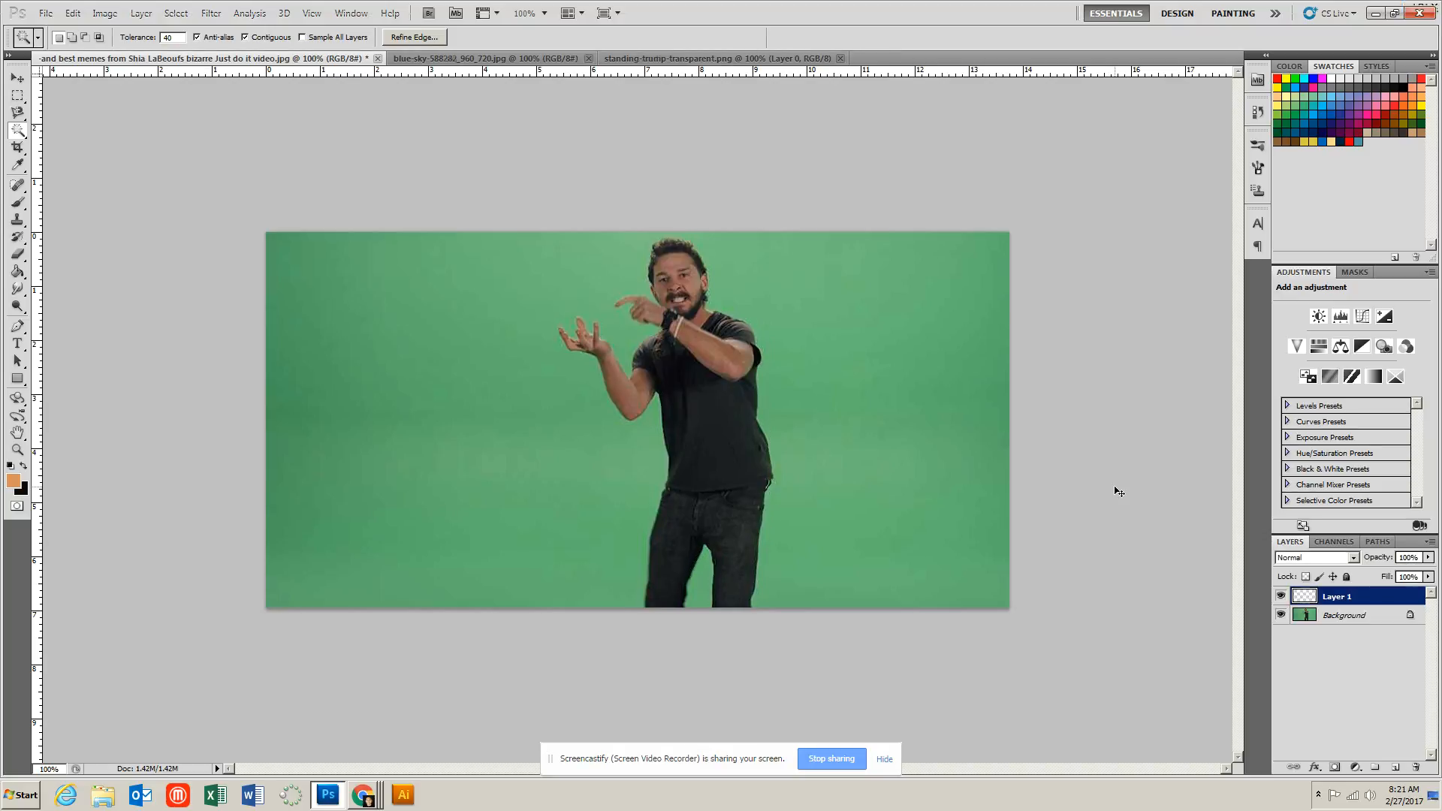
pyautogui.click(1281, 616)
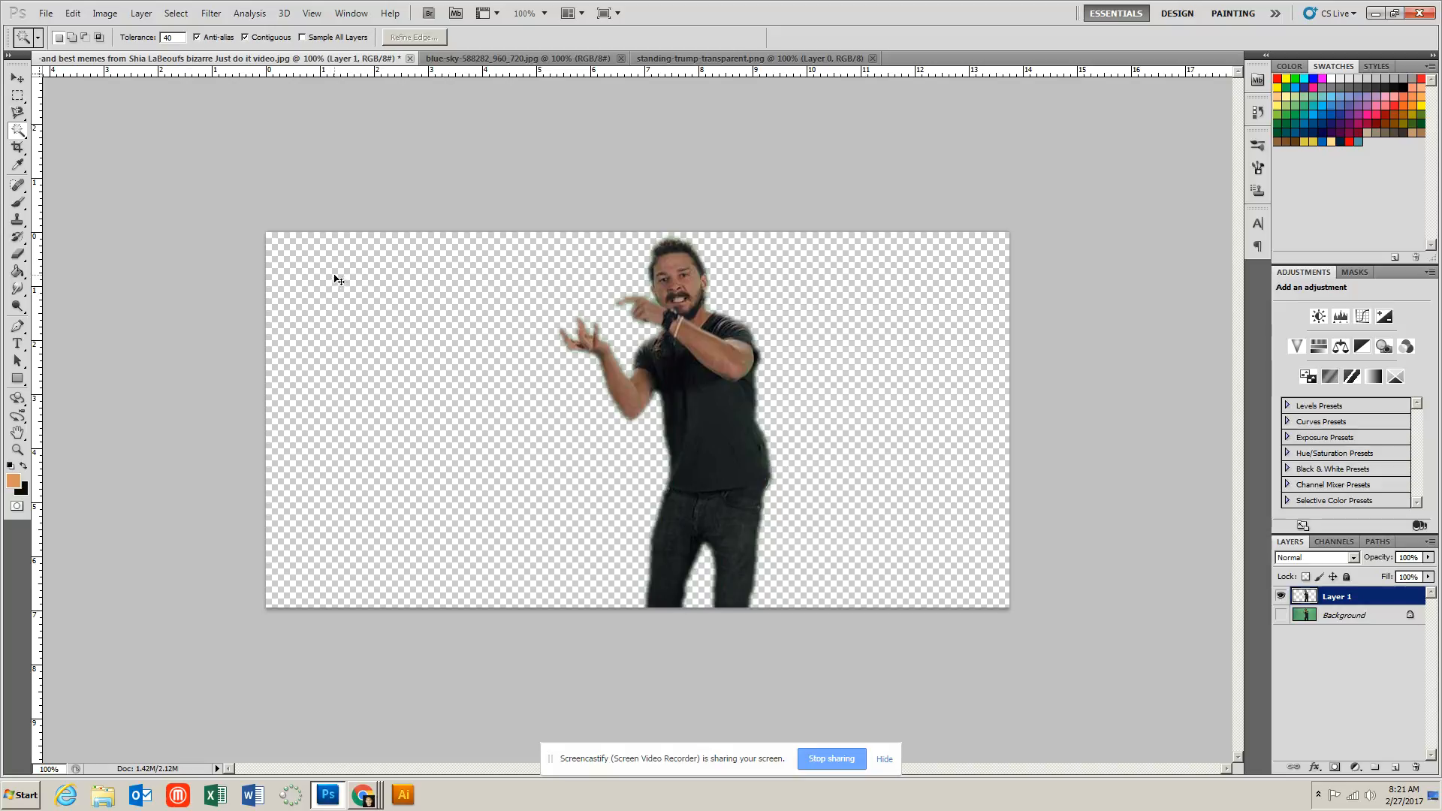
# - Paste the man's cutout into the blue-sky skyline image and move it left and down to the image's lower edge
pyautogui.click(359, 296)
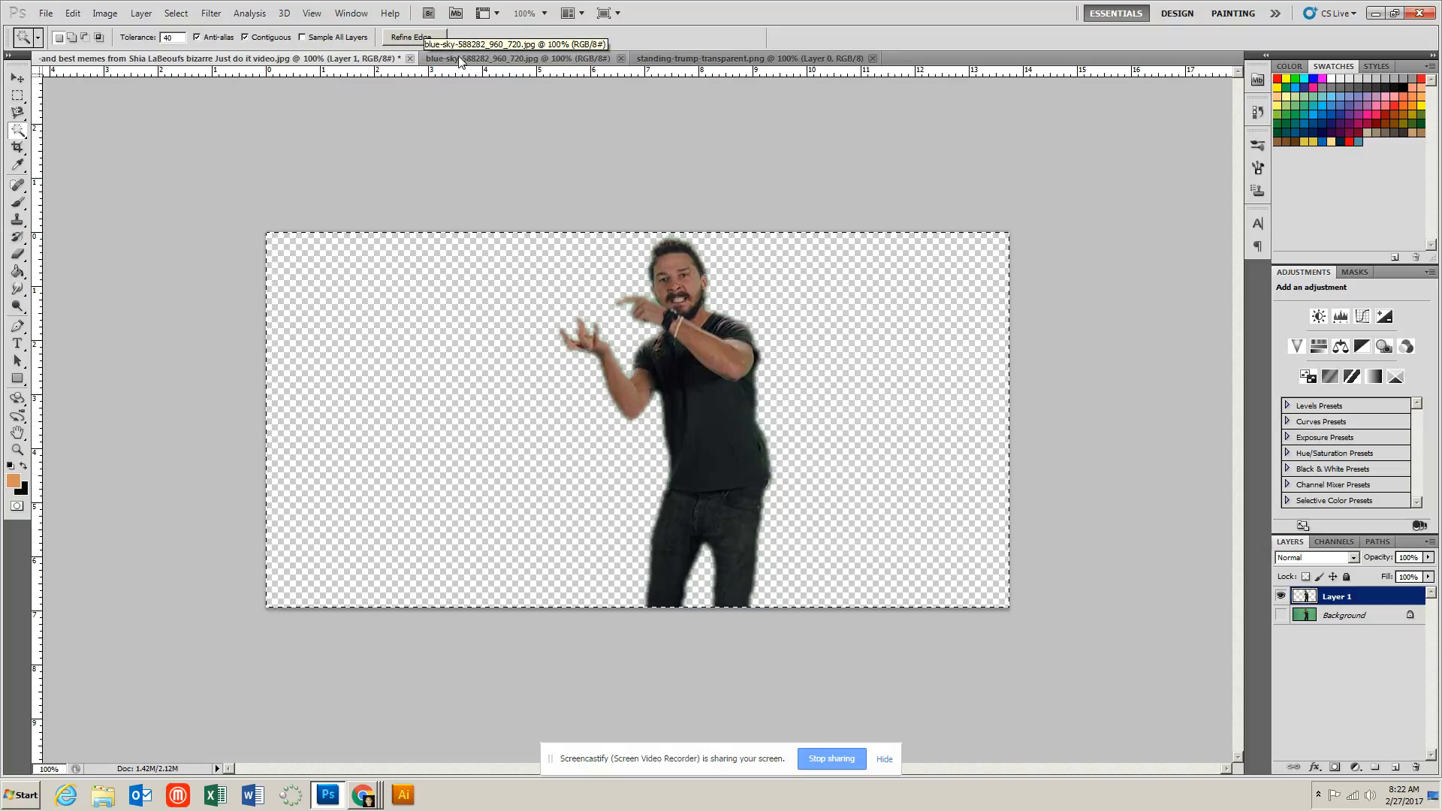
pyautogui.click(487, 58)
pyautogui.hotkey('ctrl', 'v')
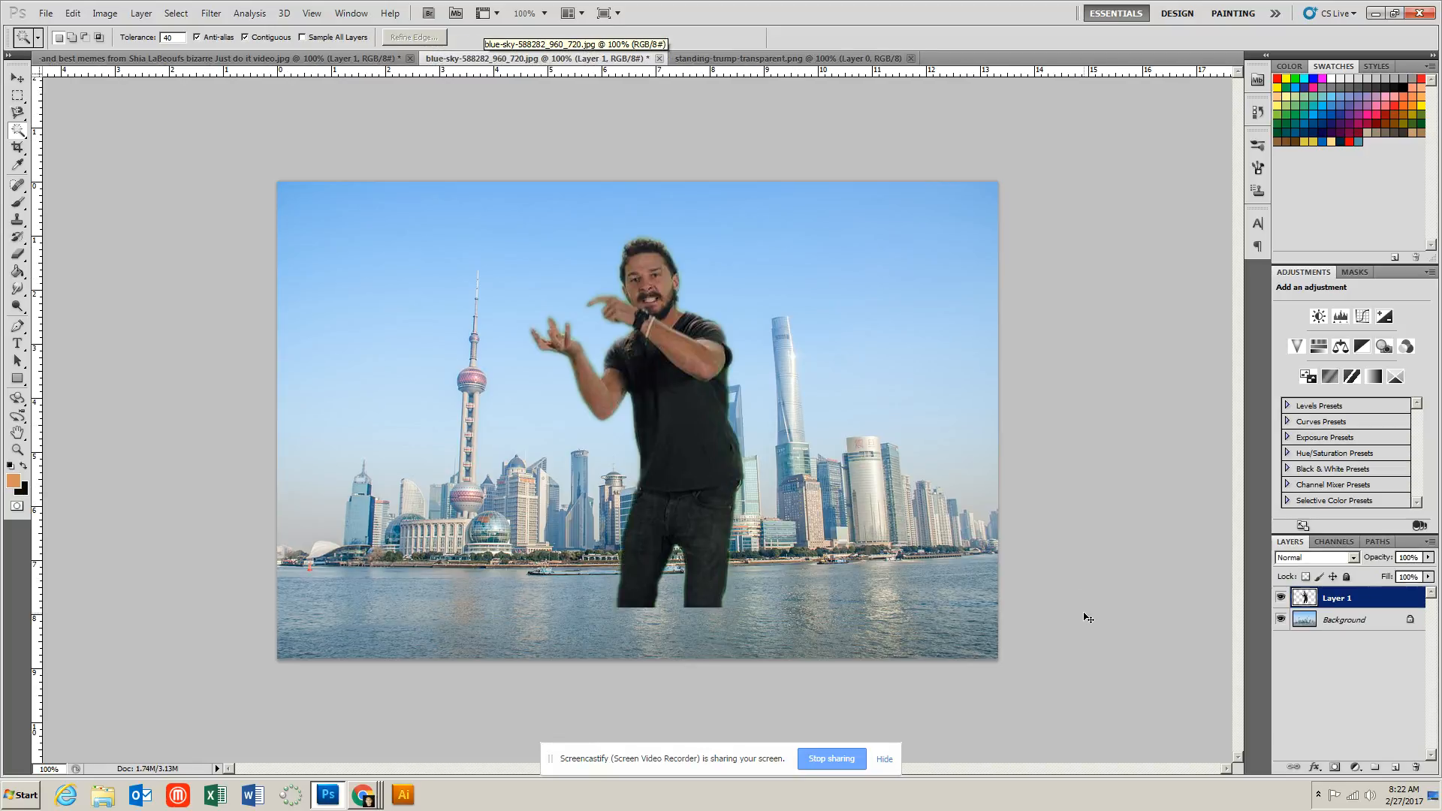
pyautogui.click(18, 79)
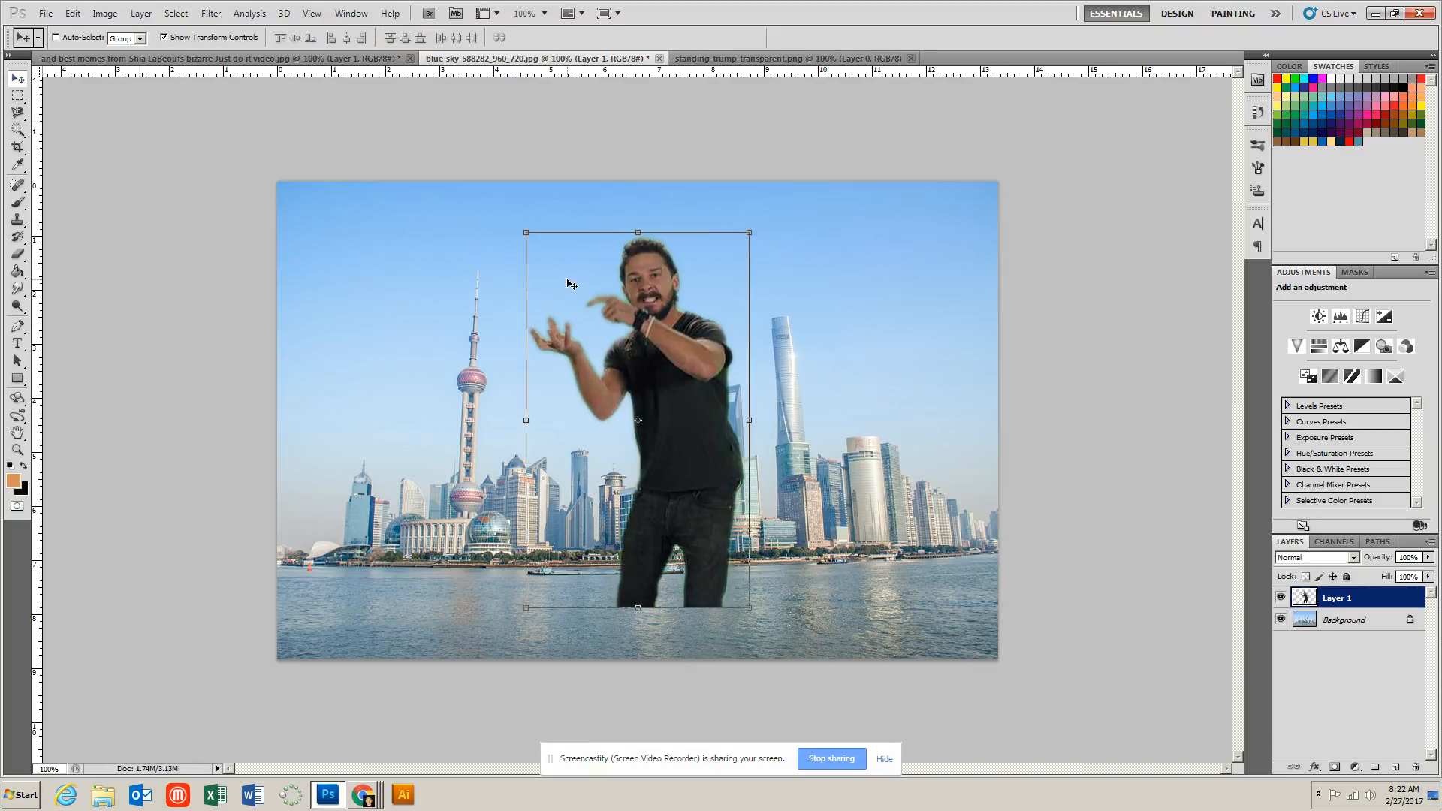
pyautogui.moveTo(707, 300); pyautogui.dragTo(585, 484)
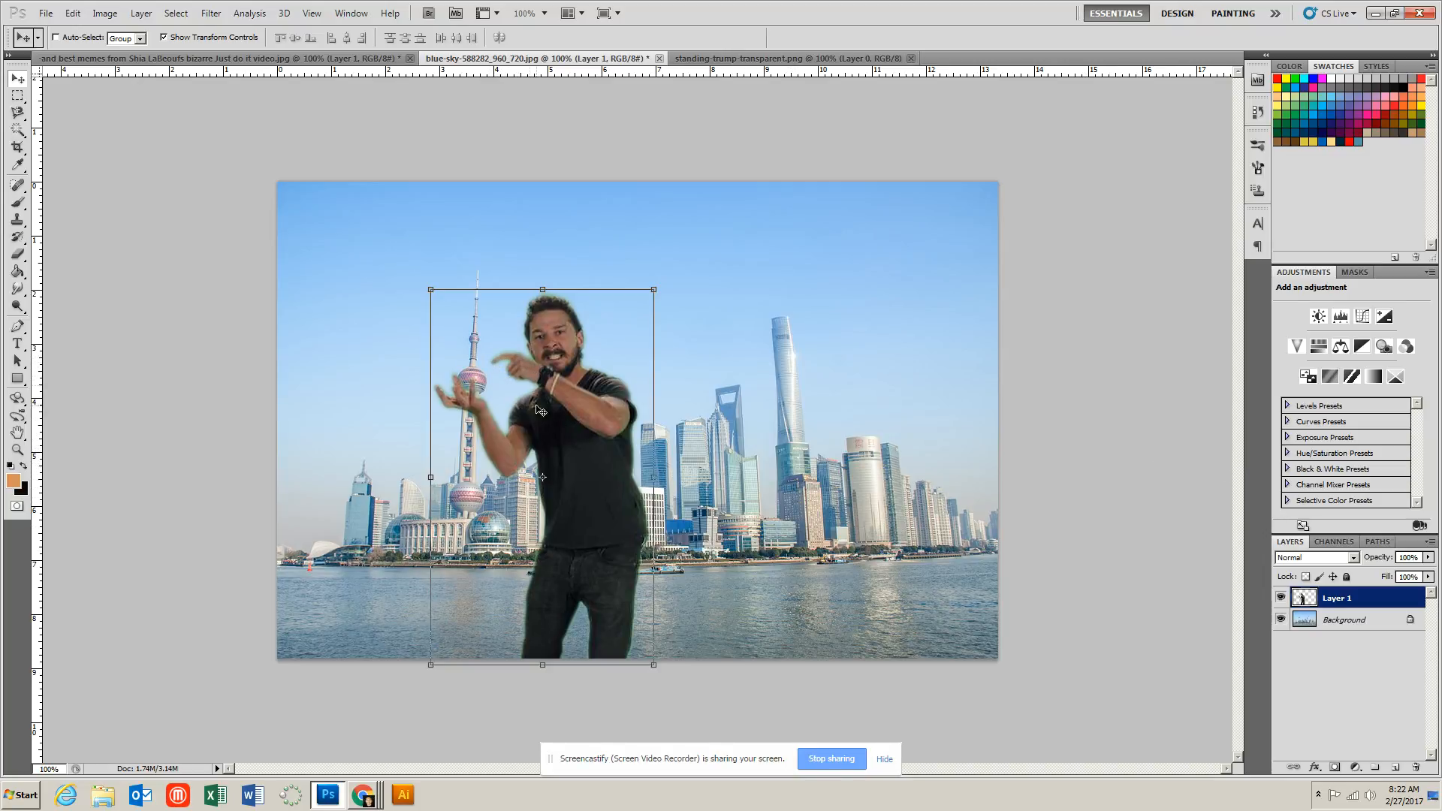
# - Return to the green-screen image, hide Layer 1, show the Background layer and clear the selection
pyautogui.click(180, 58)
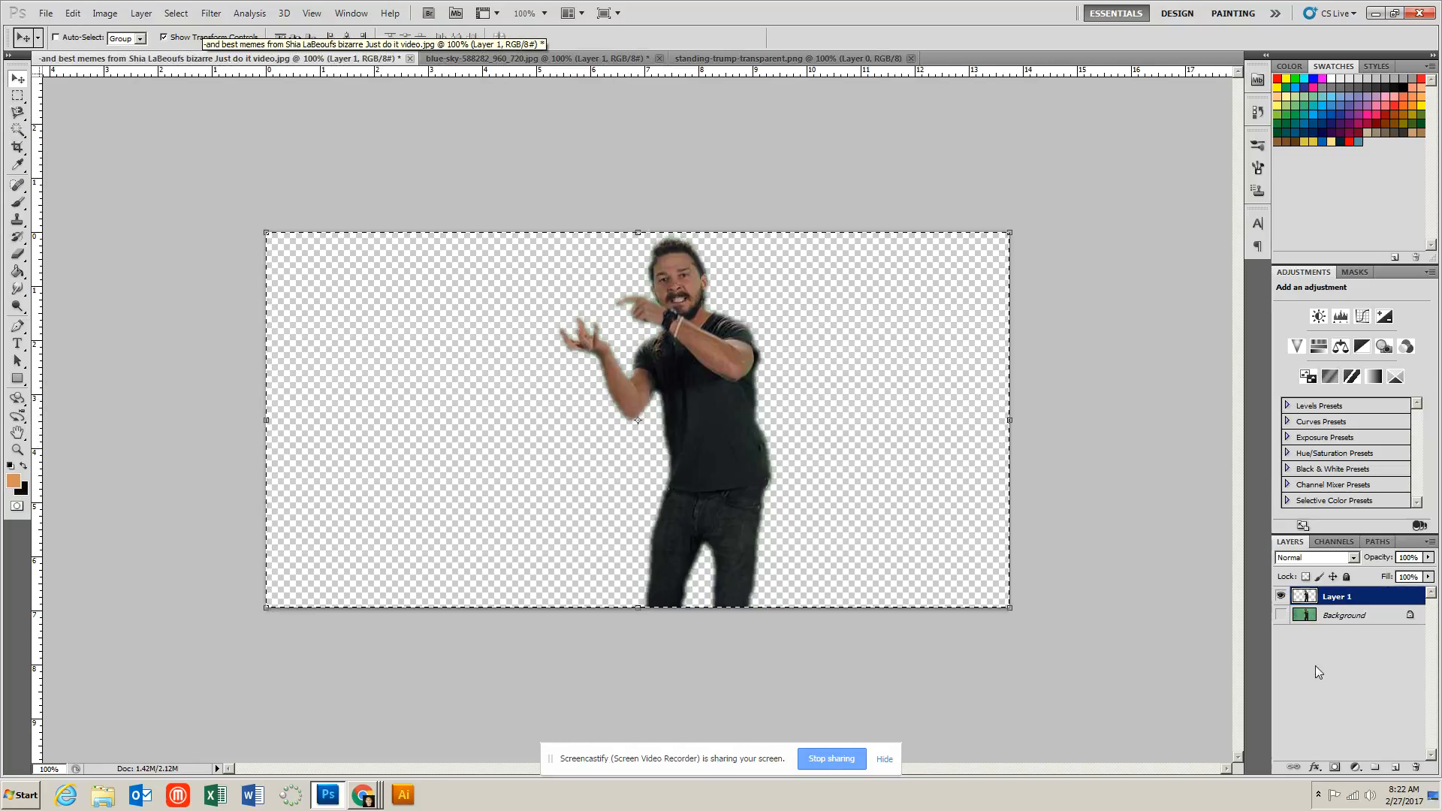
pyautogui.click(1280, 597)
pyautogui.click(1281, 615)
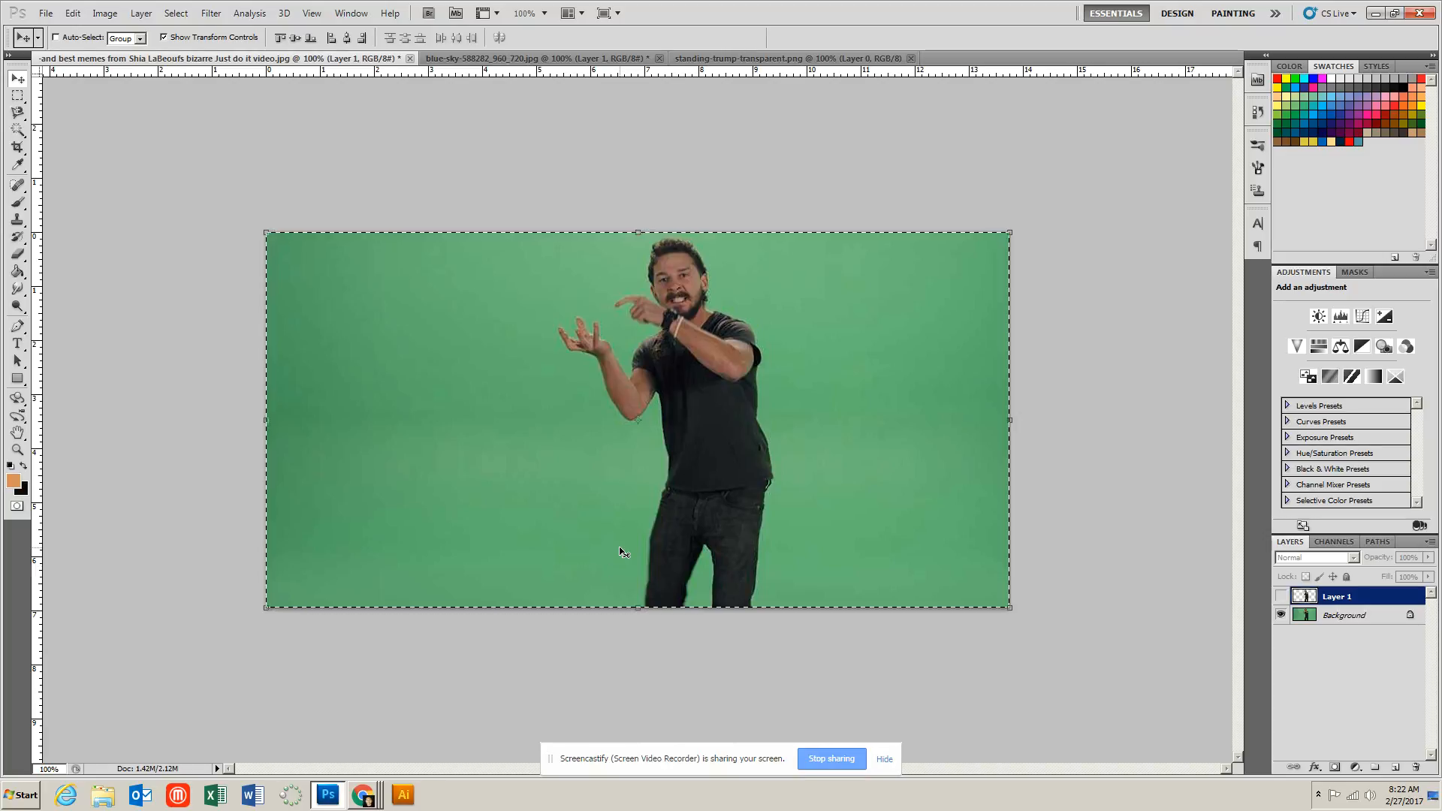
pyautogui.hotkey('ctrl', 'd')
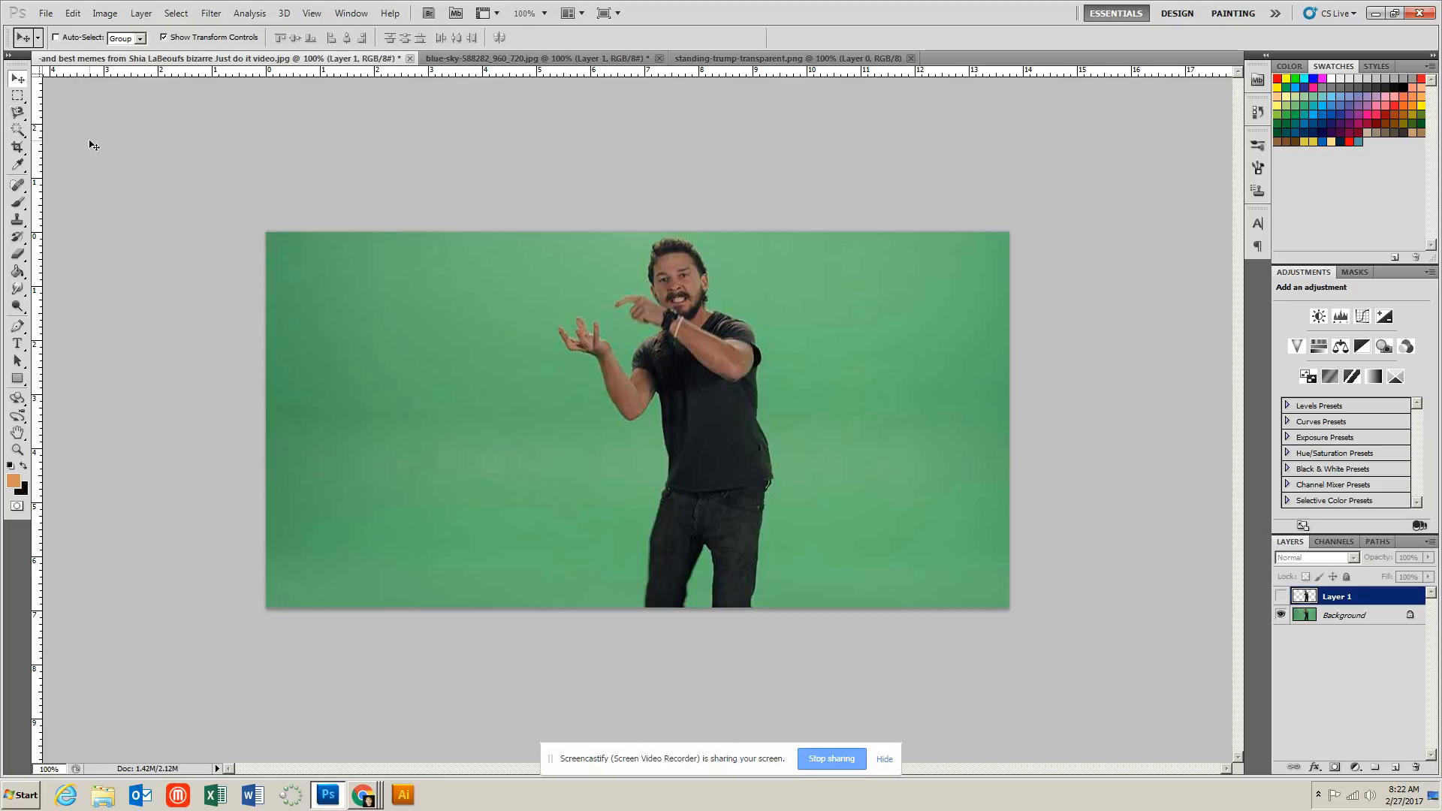
# - Try selecting the green areas on both sides of the man with the Magic Wand at tolerance 80
pyautogui.click(18, 130)
pyautogui.click(84, 143)
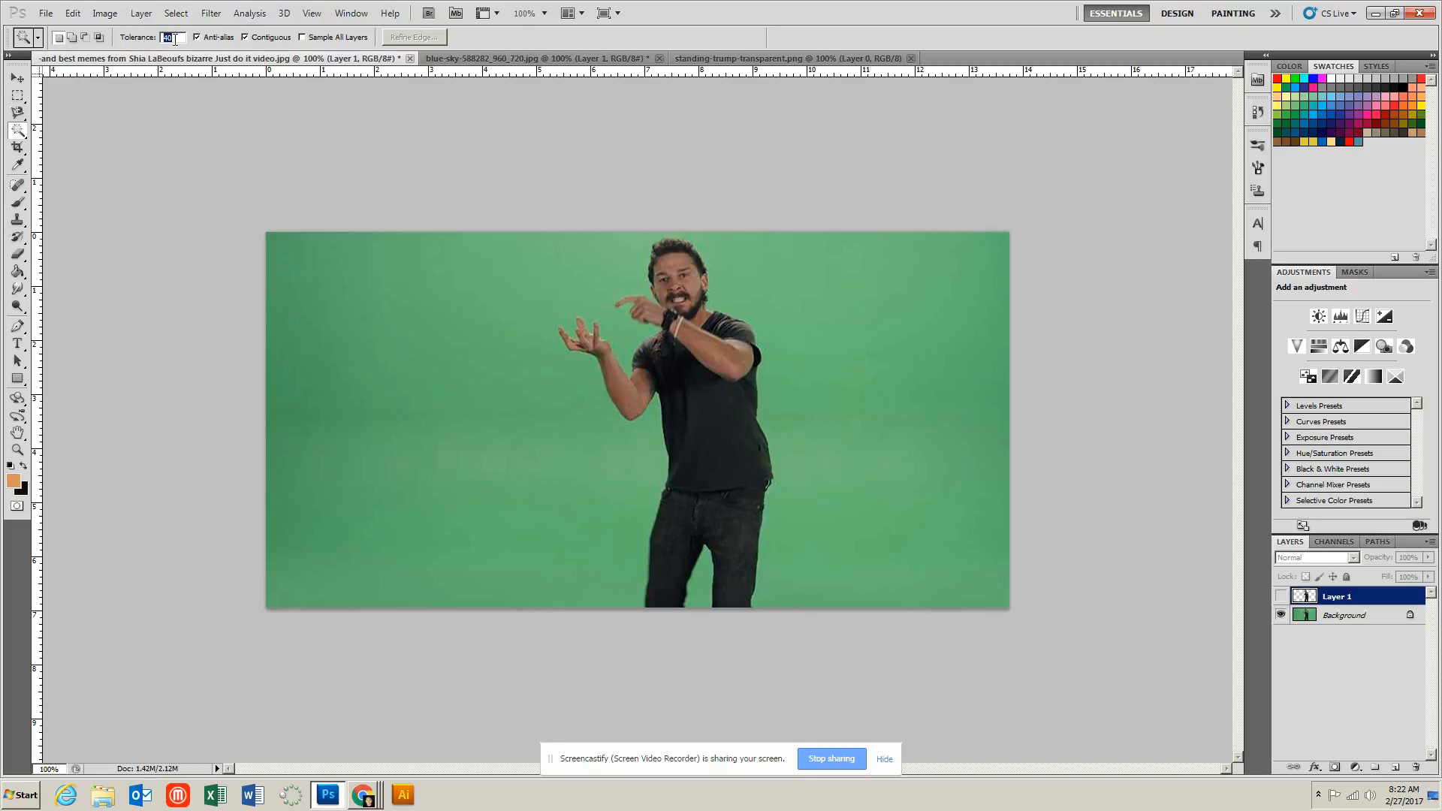
pyautogui.write('80')
pyautogui.click(493, 404)
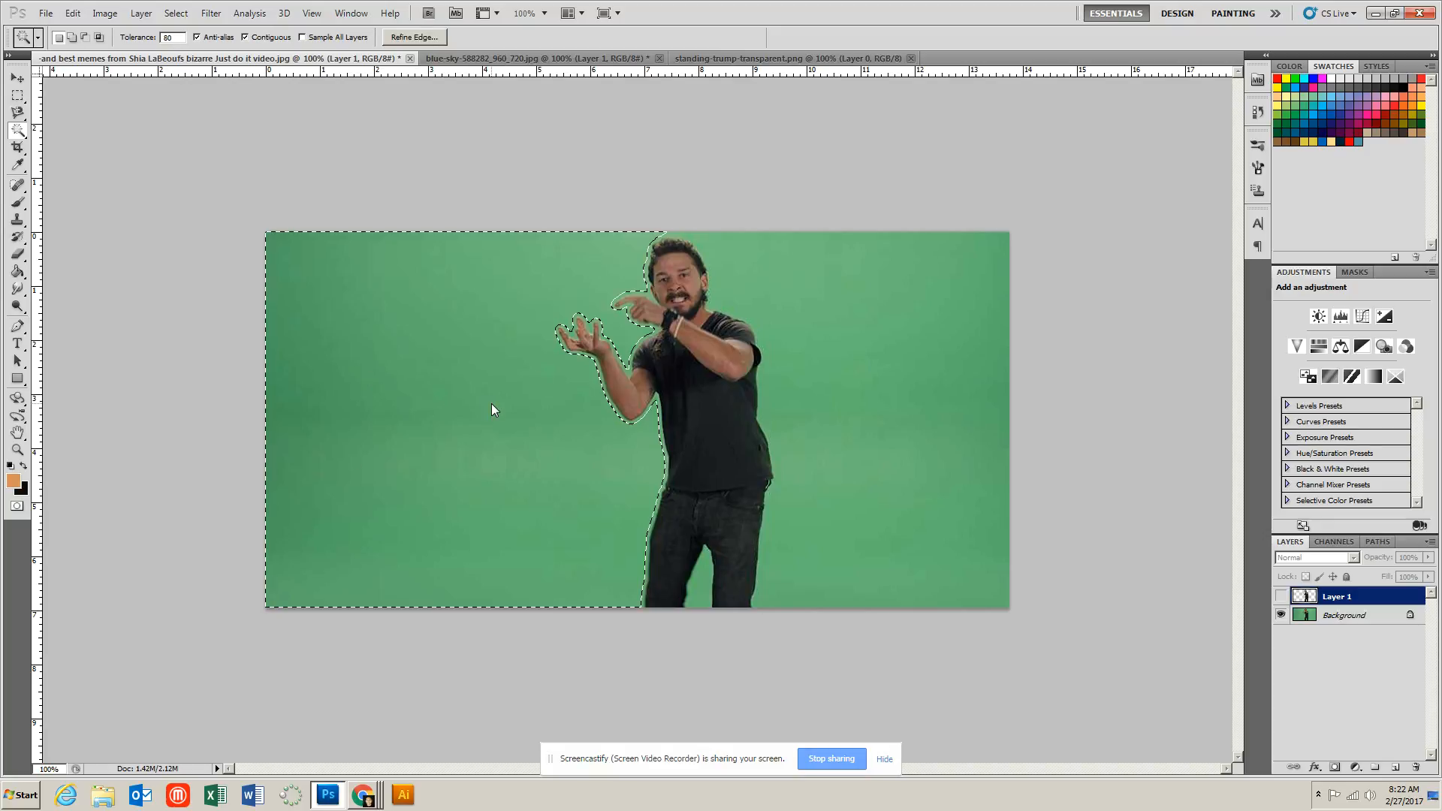
pyautogui.keyDown('shift'); pyautogui.click(821, 346); pyautogui.keyUp('shift')
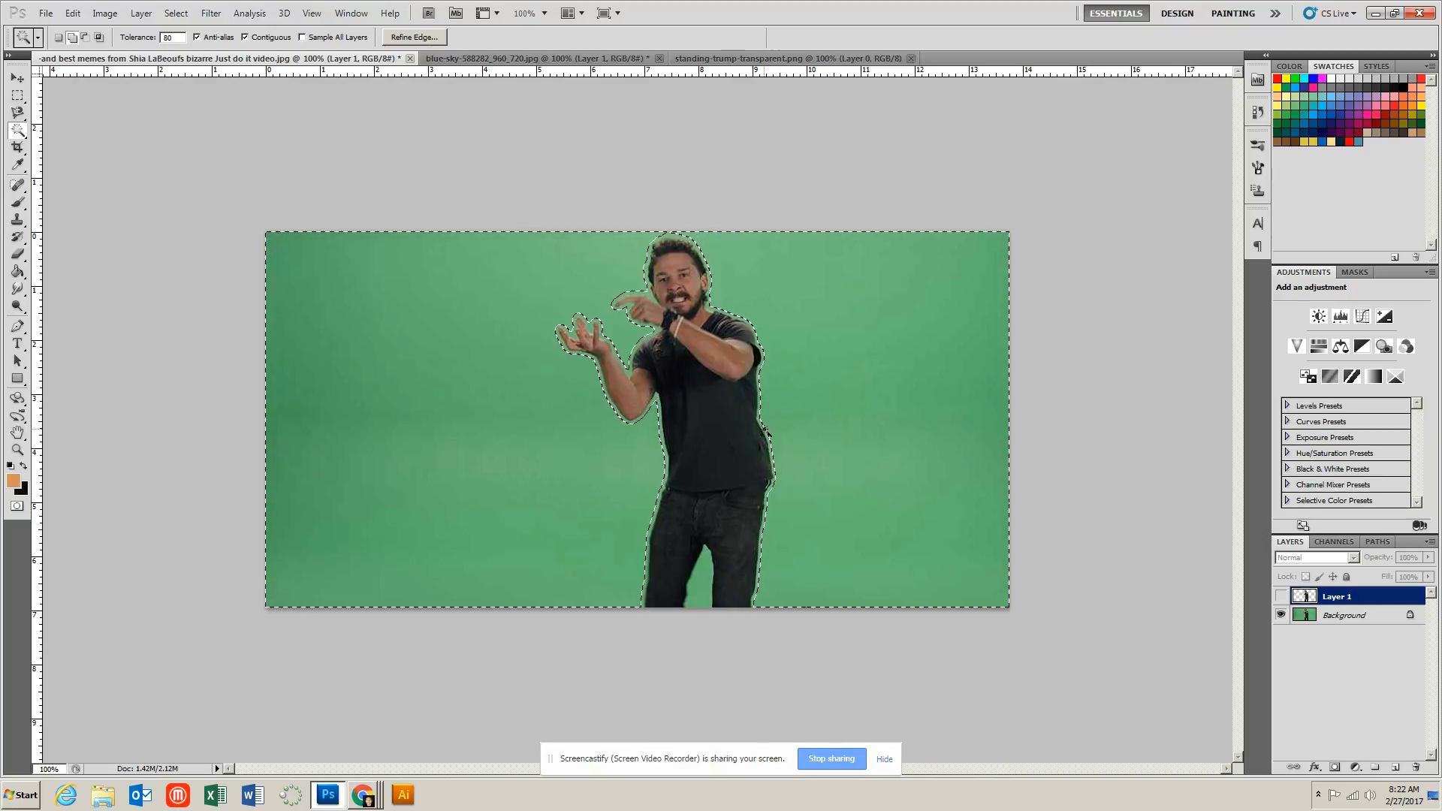
# - Test feathering in Refine Edge, set it back to 0 px and accept the settings
pyautogui.hotkey('ctrl', 'alt', 'r')
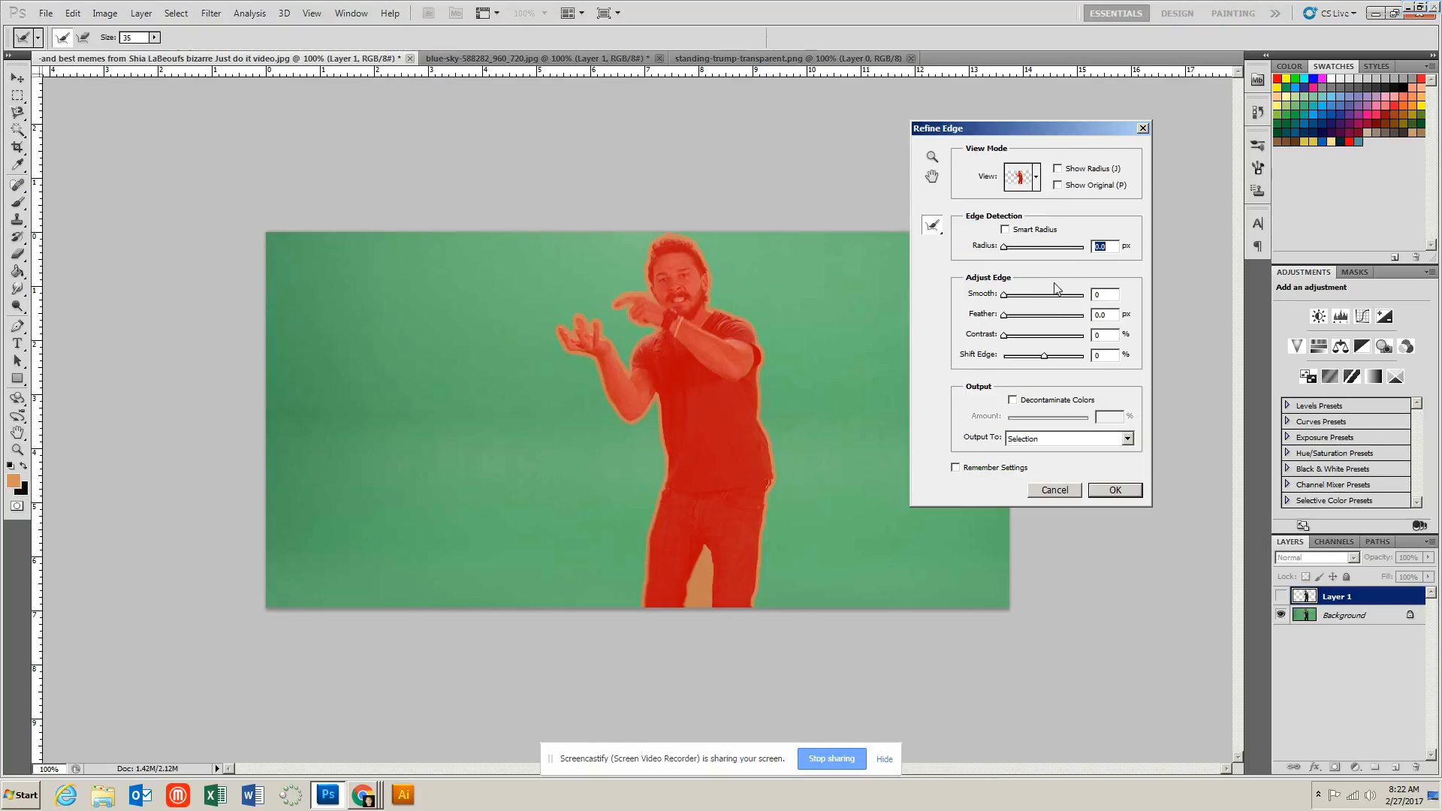
pyautogui.click(1038, 177)
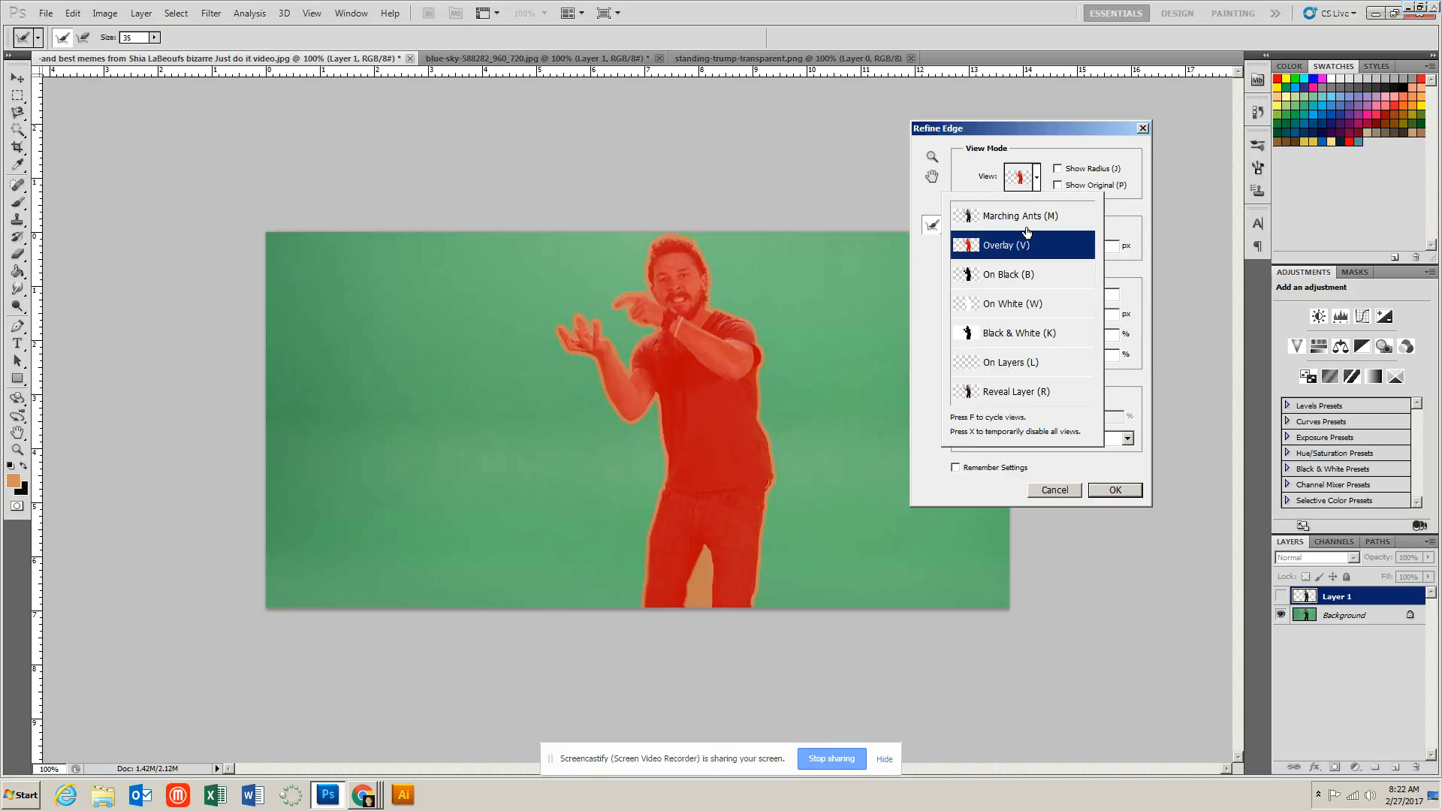
pyautogui.click(1142, 212)
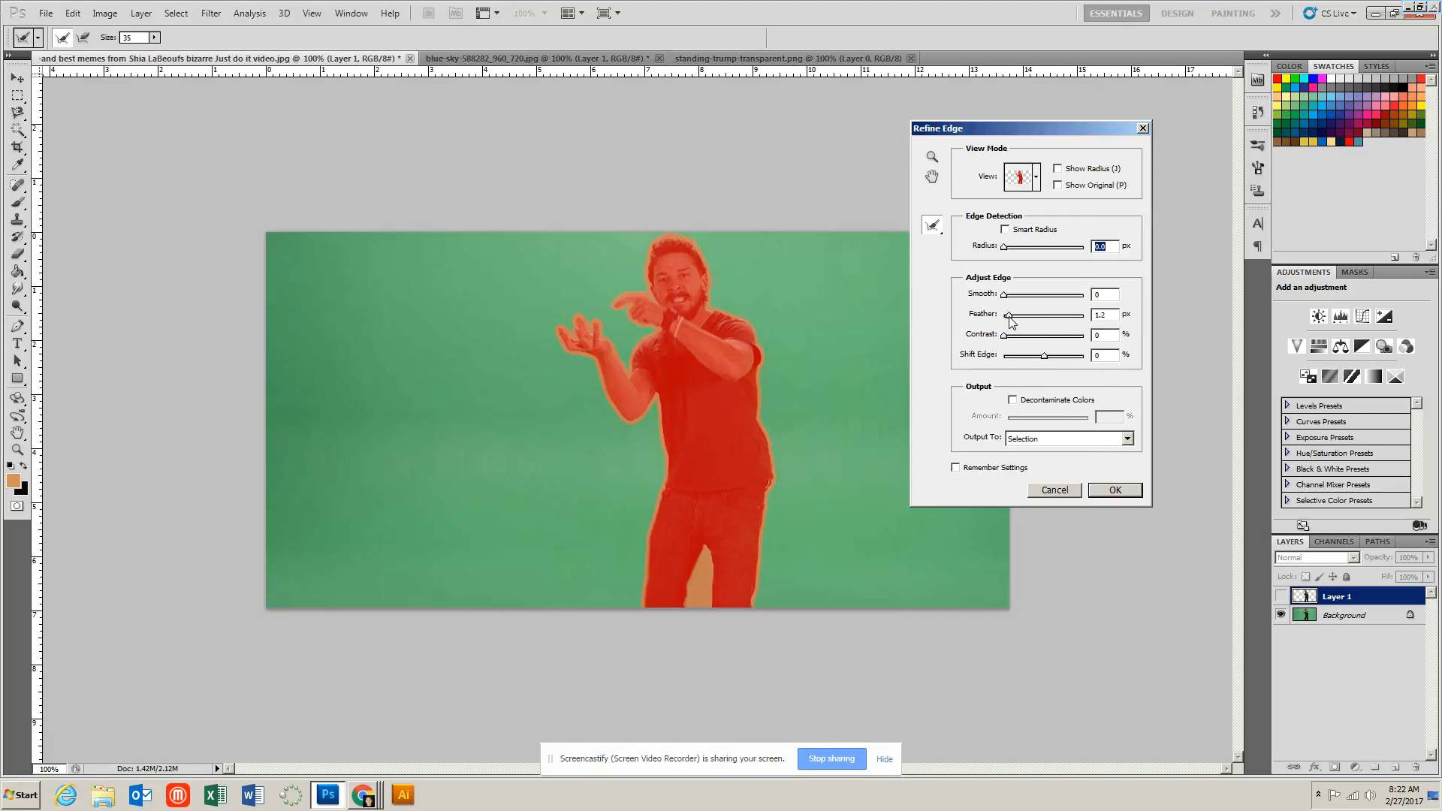
pyautogui.moveTo(1010, 317); pyautogui.dragTo(994, 316)
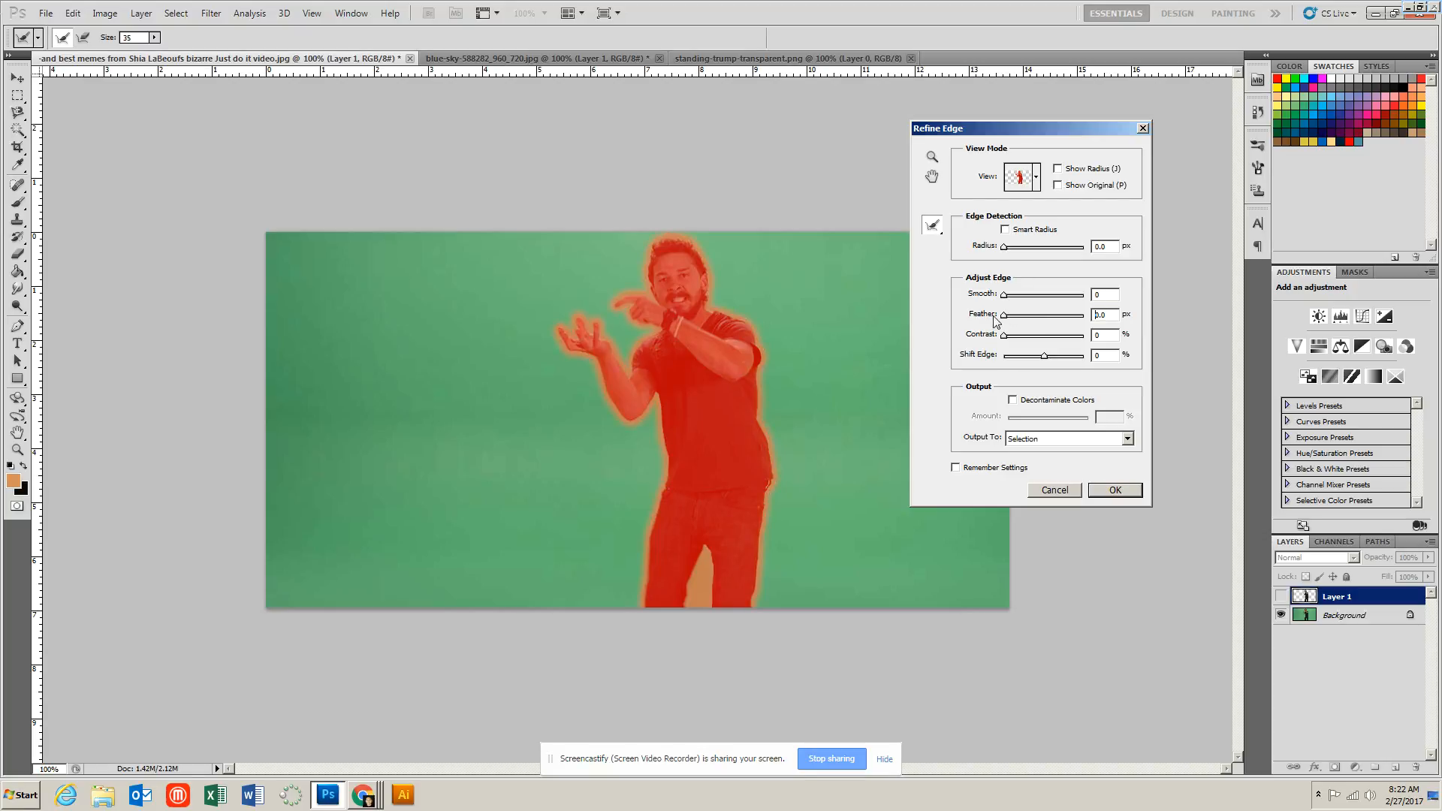
pyautogui.click(1124, 492)
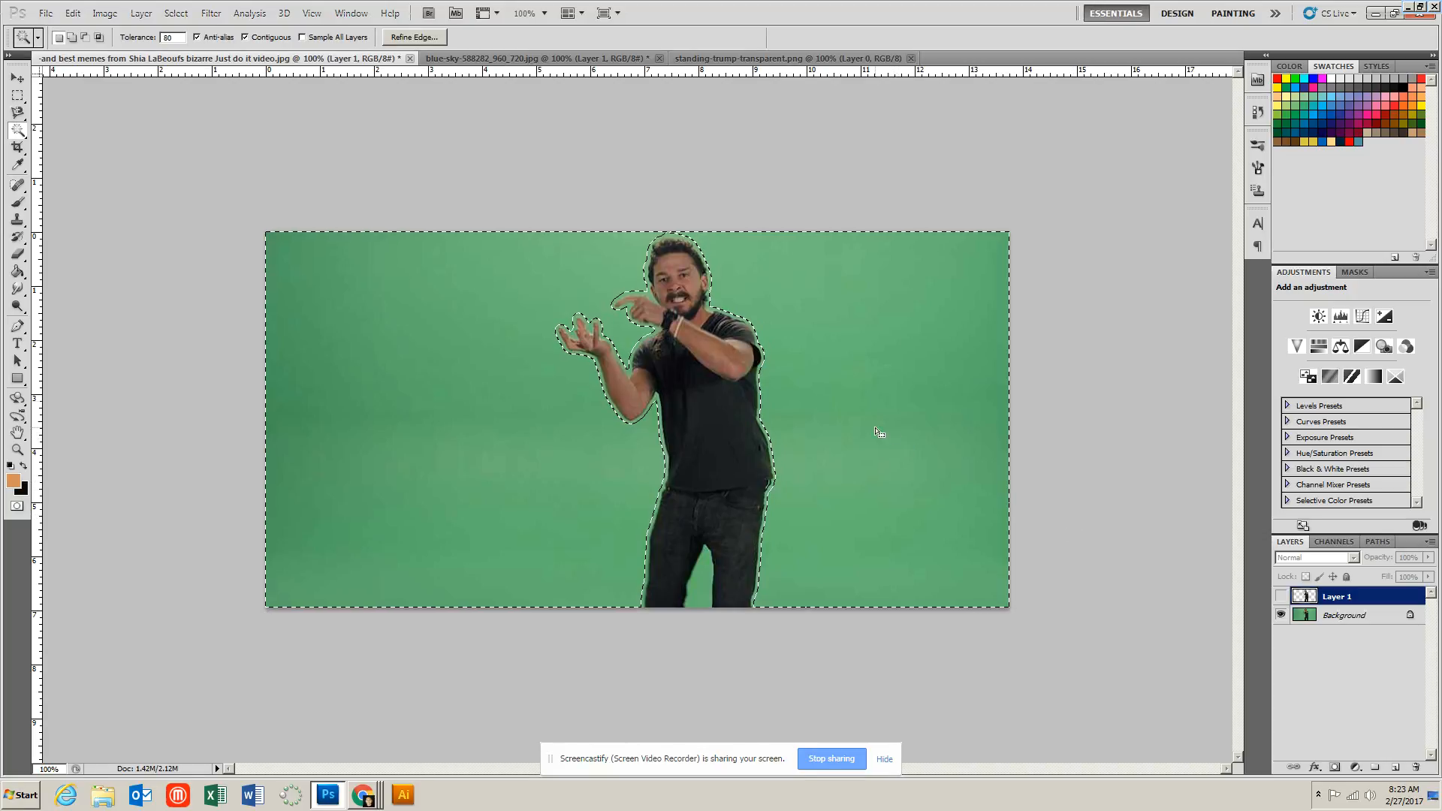
# - Clear the selection, make the Background layer active and select its green backdrop with the Magic Wand at tolerance 100
pyautogui.click(176, 38)
pyautogui.write('100')
pyautogui.hotkey('ctrl', 'd')
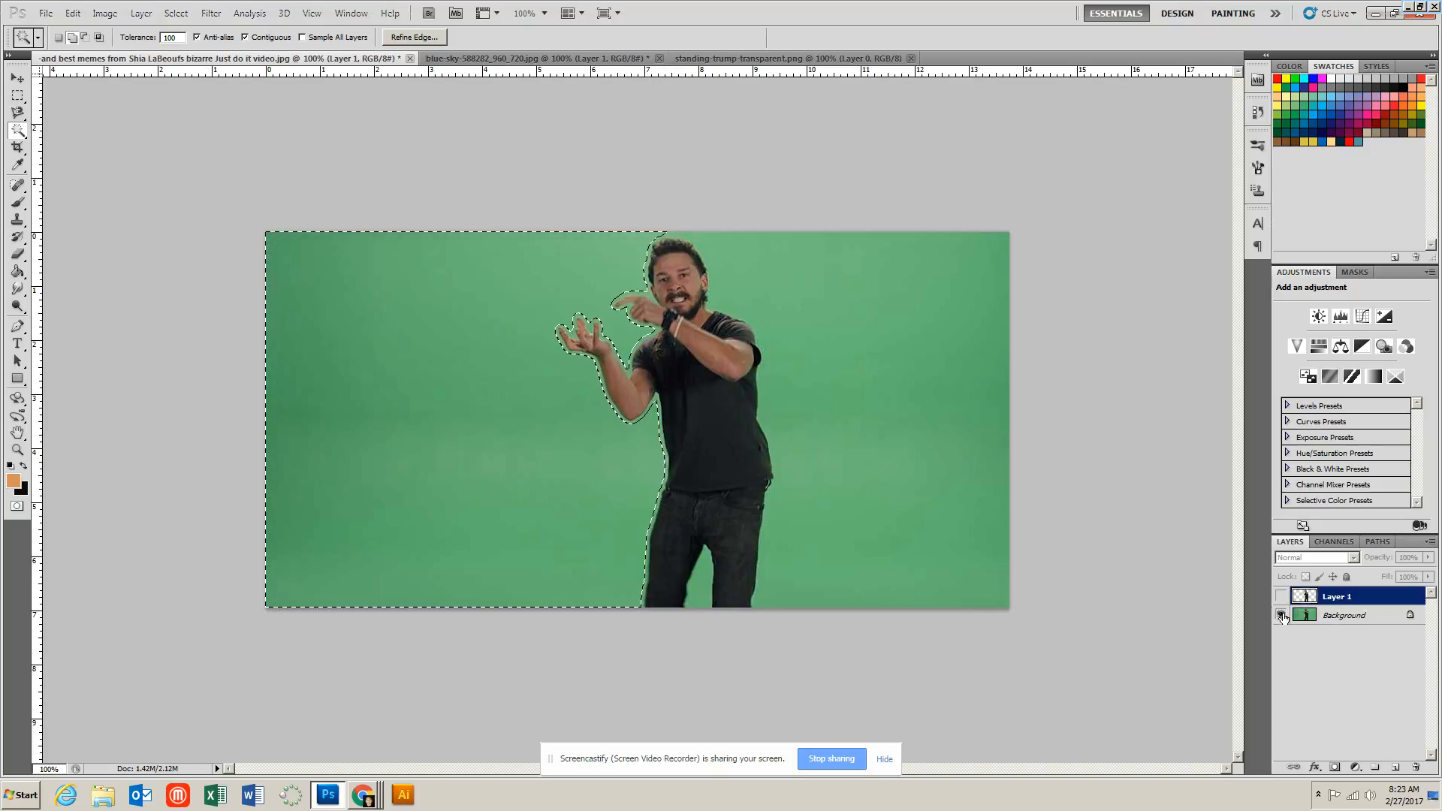
pyautogui.click(1307, 616)
pyautogui.click(827, 416)
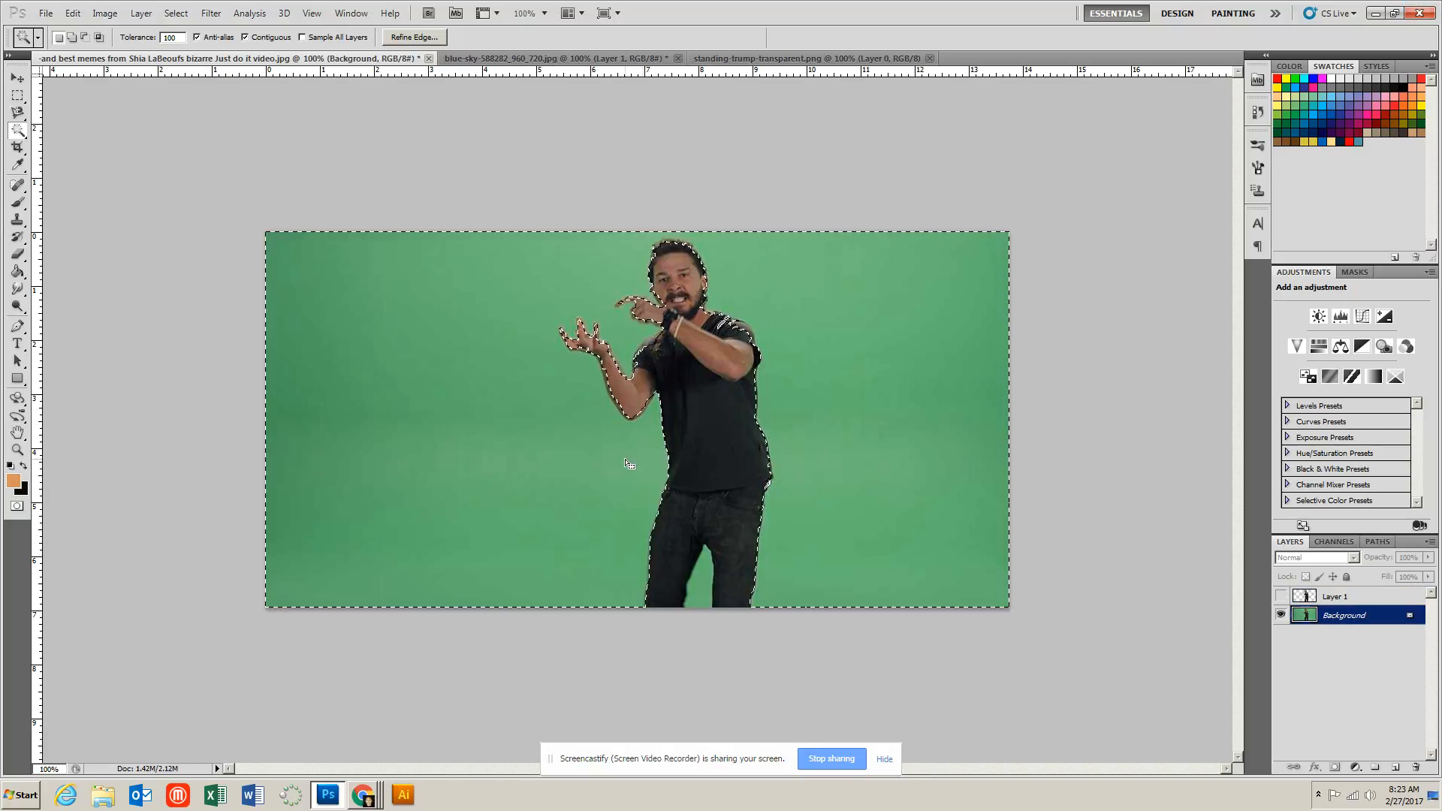
# - Reselect the green backdrop with the Magic Wand tolerance reduced to 60 and invert the selection to the man
pyautogui.doubleClick(172, 37)
pyautogui.write('80')
pyautogui.doubleClick(167, 37)
pyautogui.write('60')
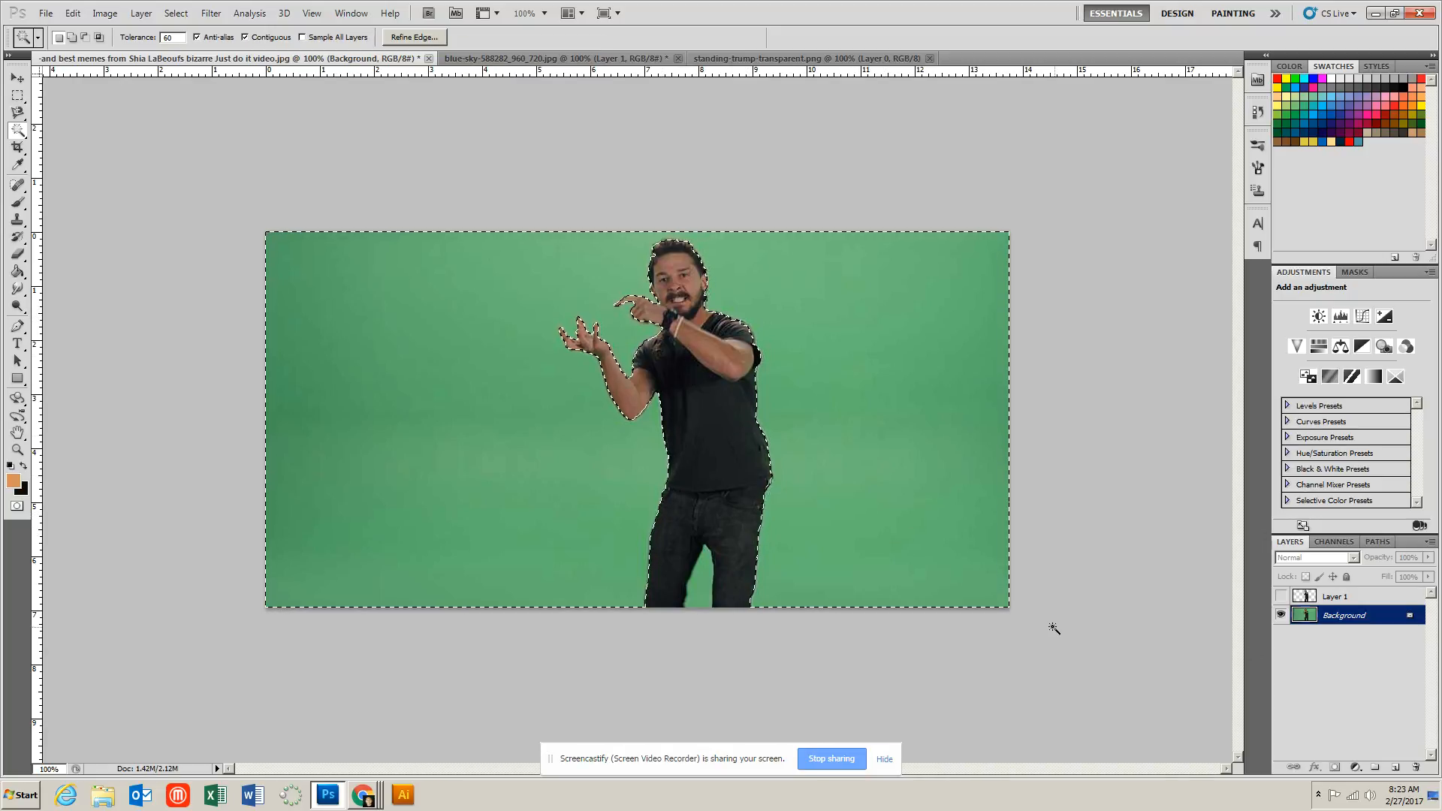
pyautogui.hotkey('ctrl', 'shift', 'i')
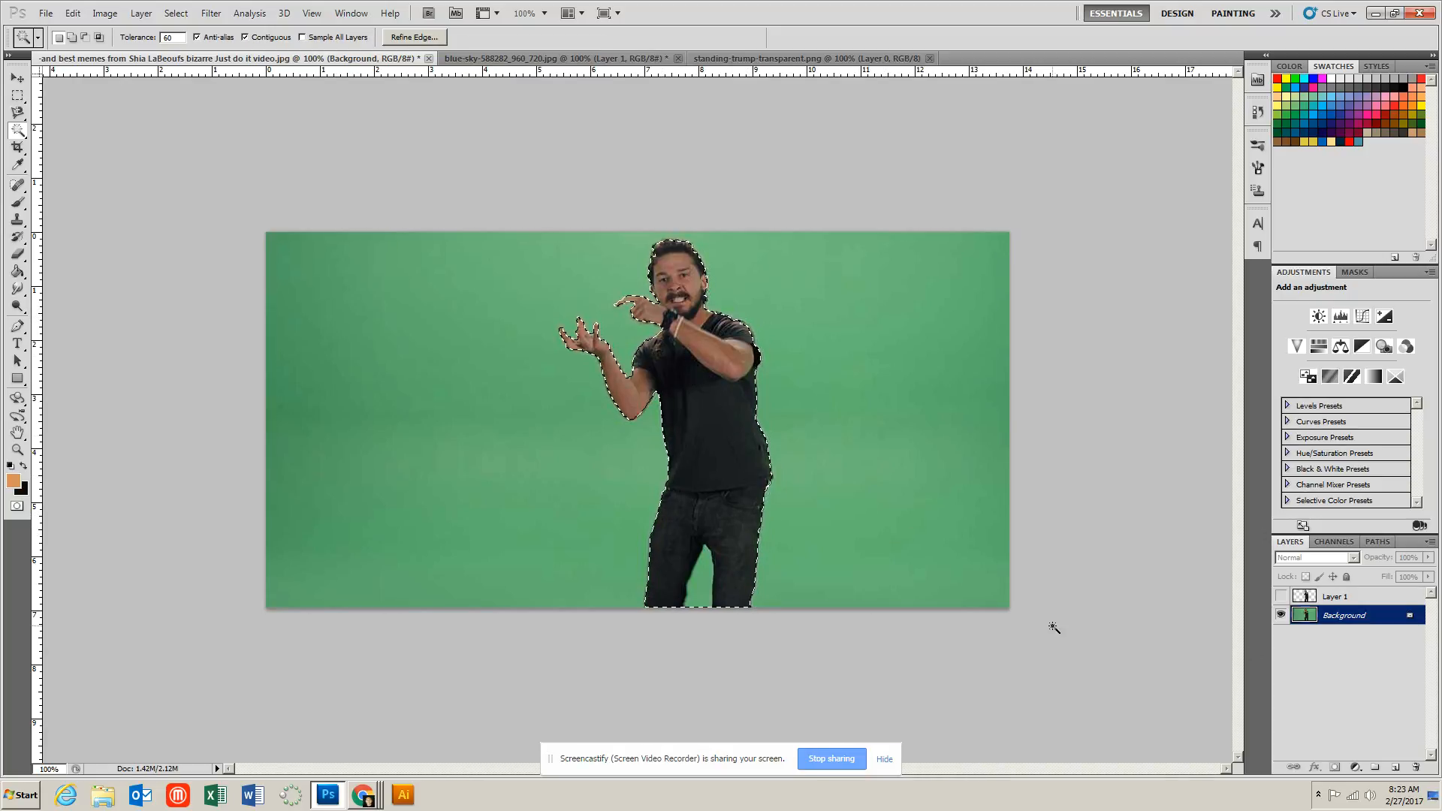
# - Try copying the selection to a new layer with the Background hidden to check the cutout, and undo both actions
pyautogui.hotkey('ctrl', 'j')
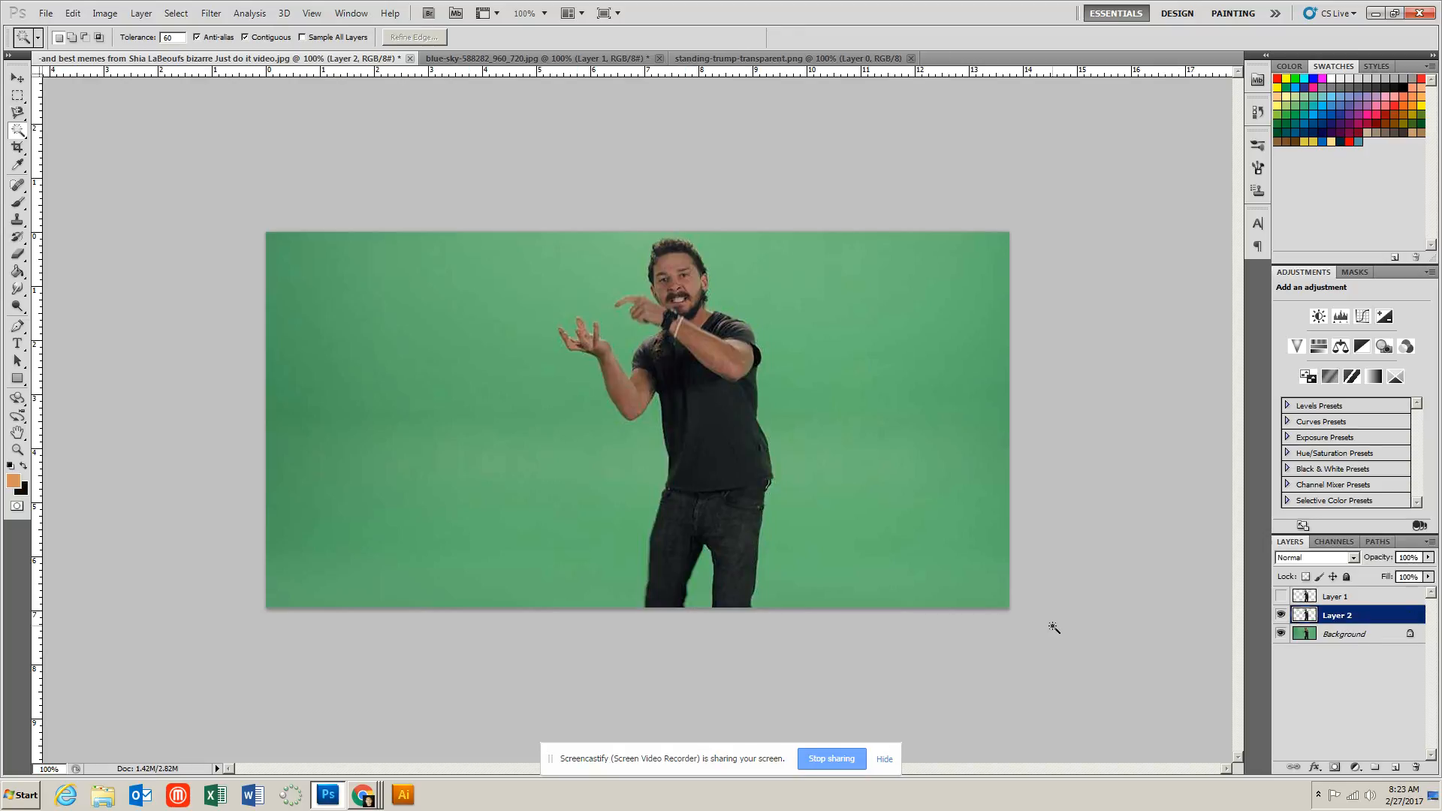
pyautogui.click(1282, 634)
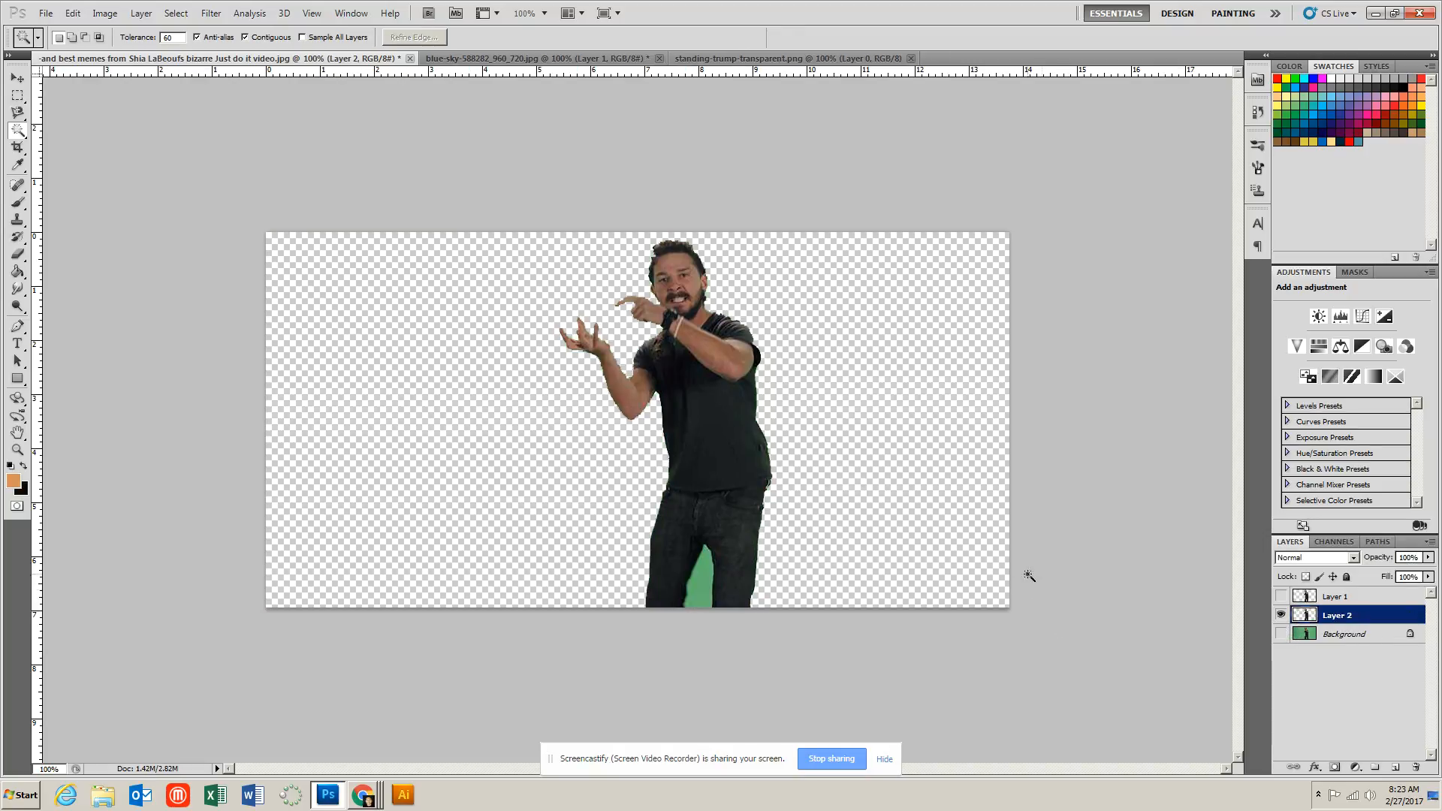
pyautogui.hotkey('ctrl', 'alt', 'z')
pyautogui.hotkey('ctrl', 'alt', 'z')
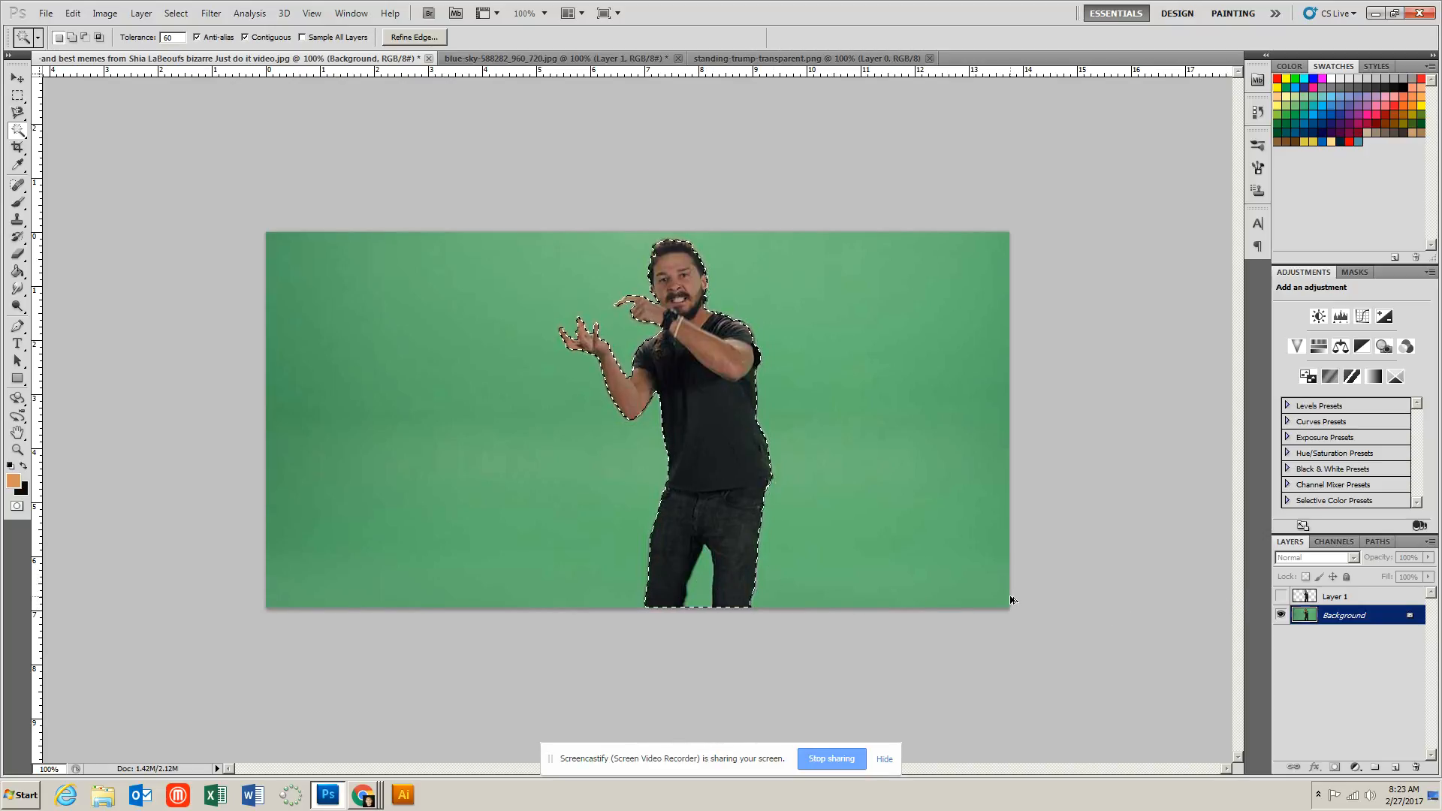
# - Exclude the green gap between the legs from the selection, copy the man to a new layer and hide the Background layer
pyautogui.hotkey('ctrl', 'shift', 'i')
pyautogui.hotkey('ctrl', 'j')
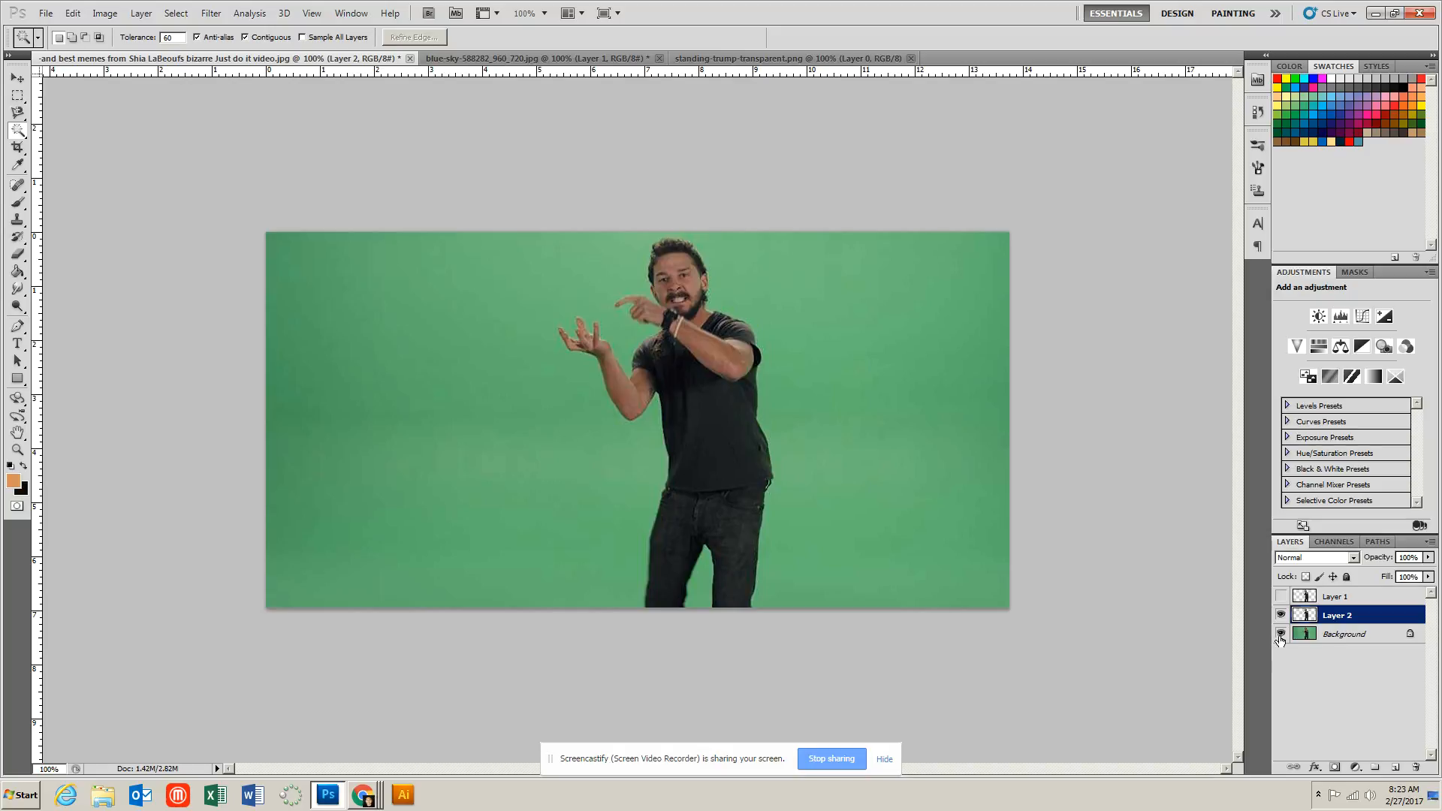
pyautogui.click(1281, 635)
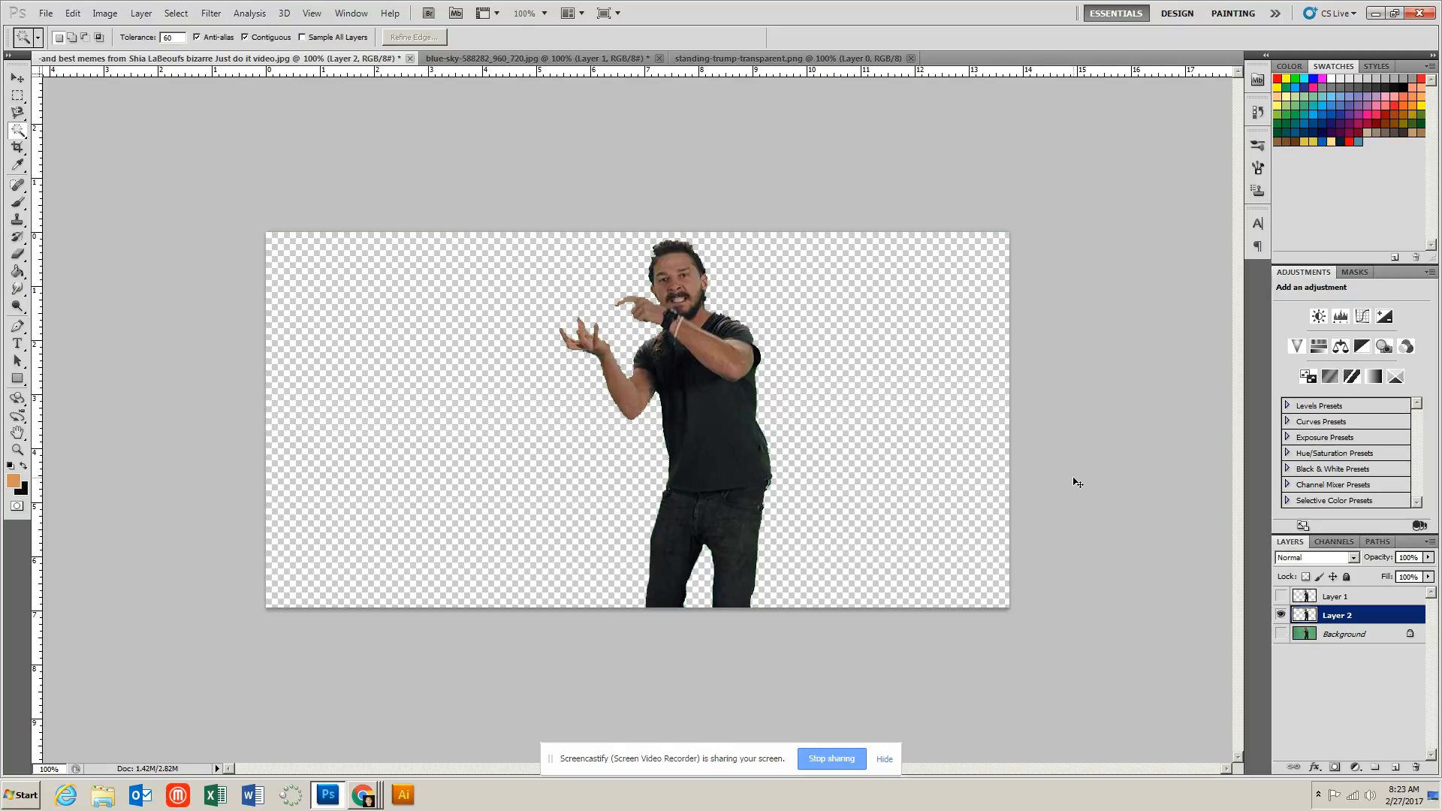
# - Replace the old cutout on Layer 1 of the skyline document with a copy of the new cutout
pyautogui.hotkey('ctrl', 'a')
pyautogui.click(496, 58)
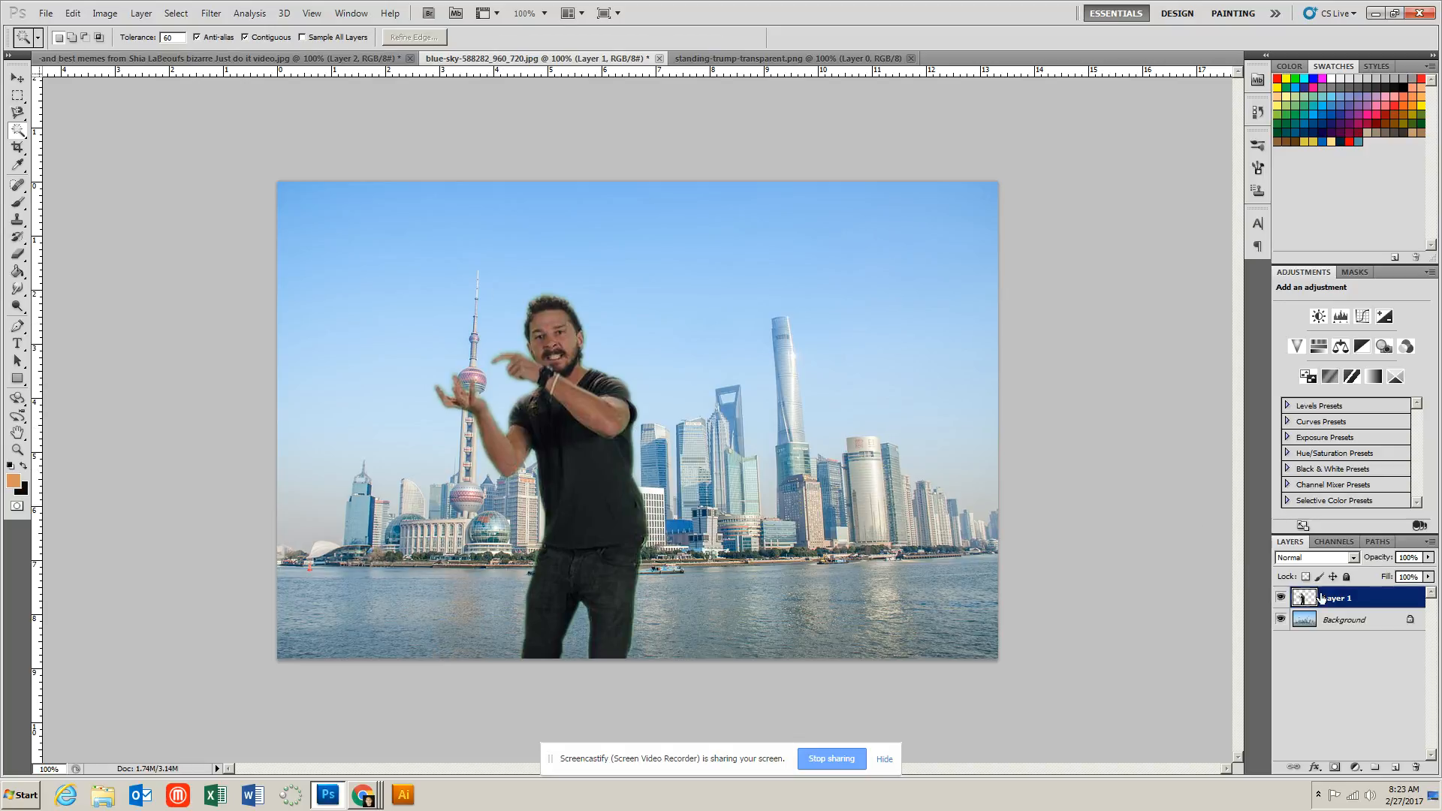
pyautogui.press('Delete')
pyautogui.hotkey('ctrl', 'v')
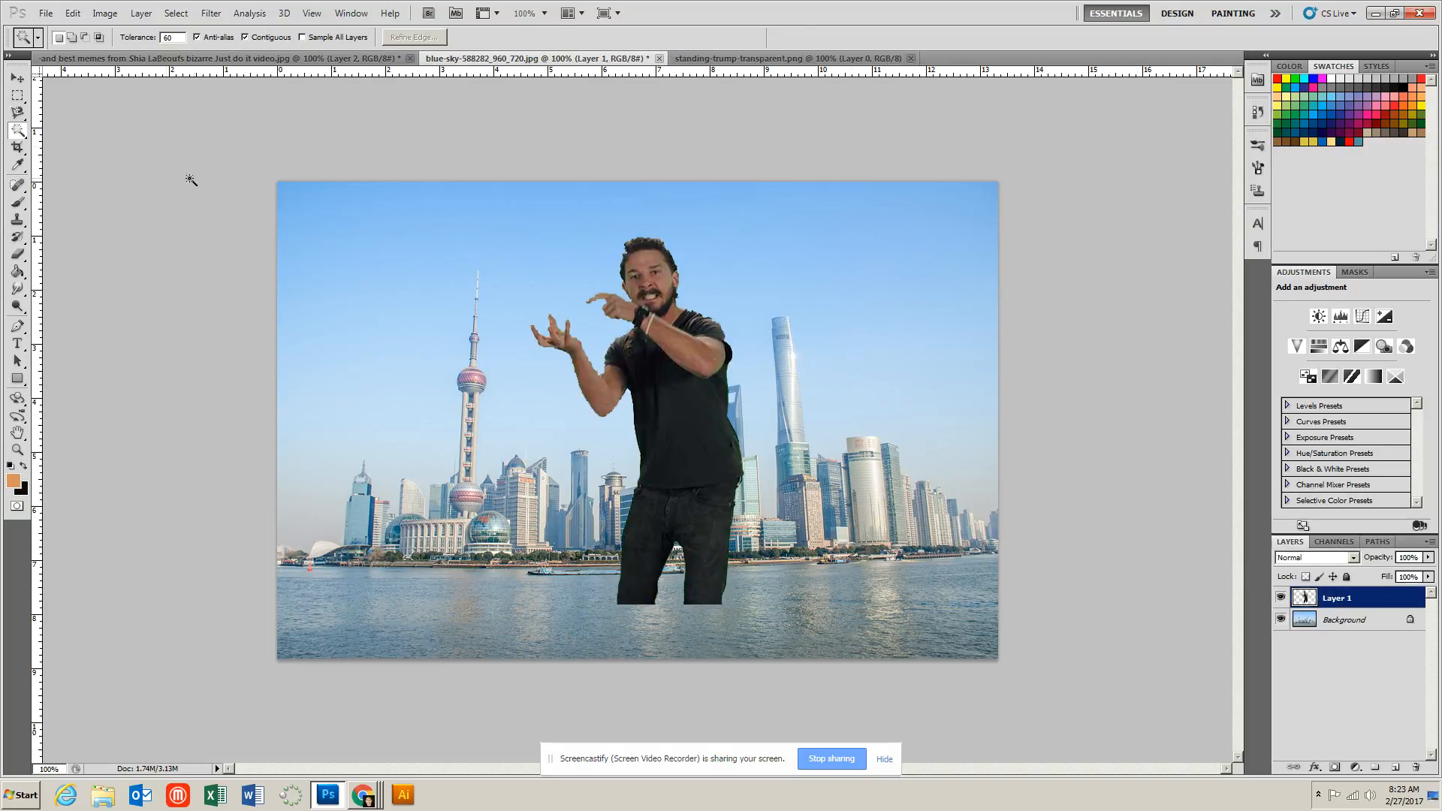
# - Move the man to the skyline's lower edge with his raised palm over the TV tower's upper sphere
pyautogui.click(17, 78)
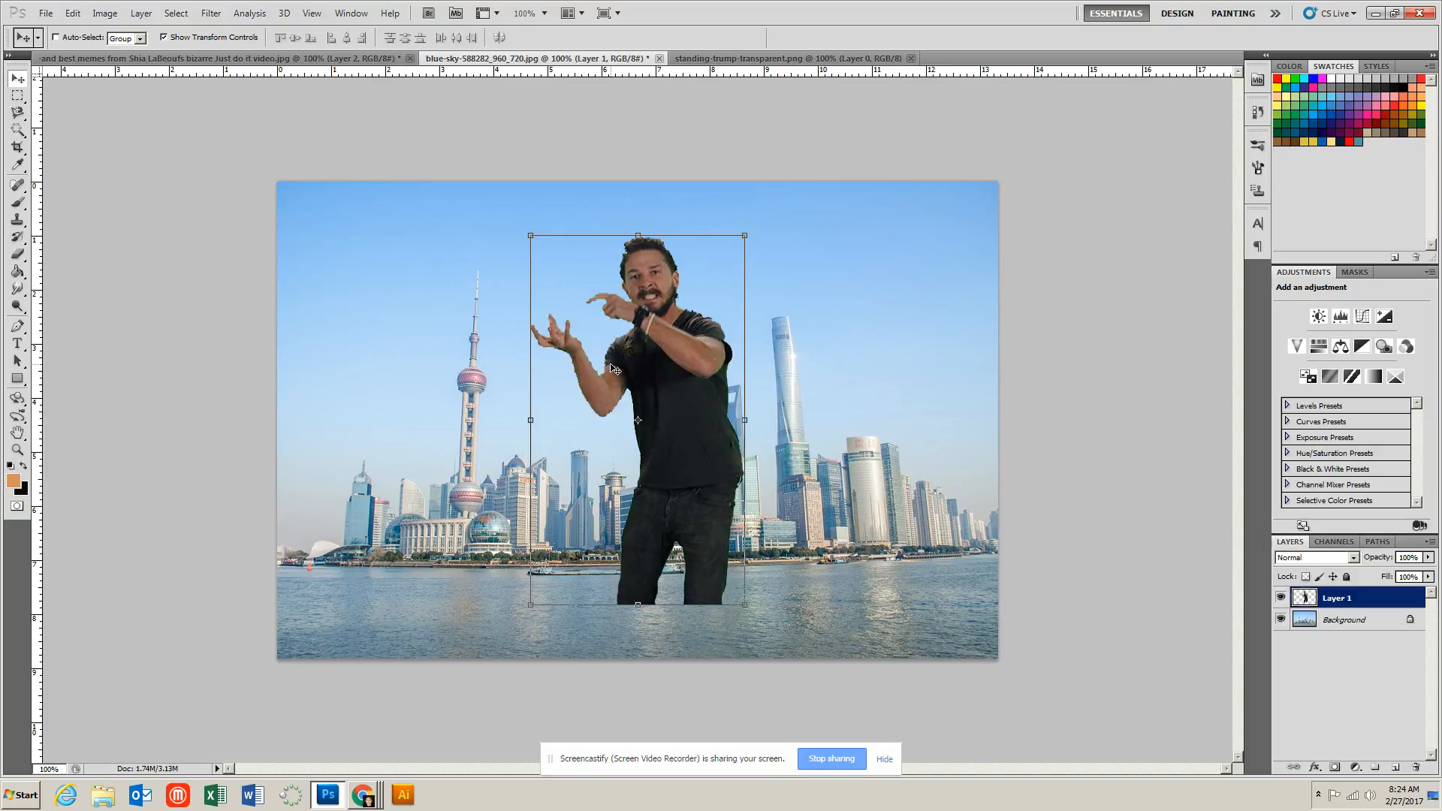
pyautogui.moveTo(736, 453); pyautogui.dragTo(646, 509)
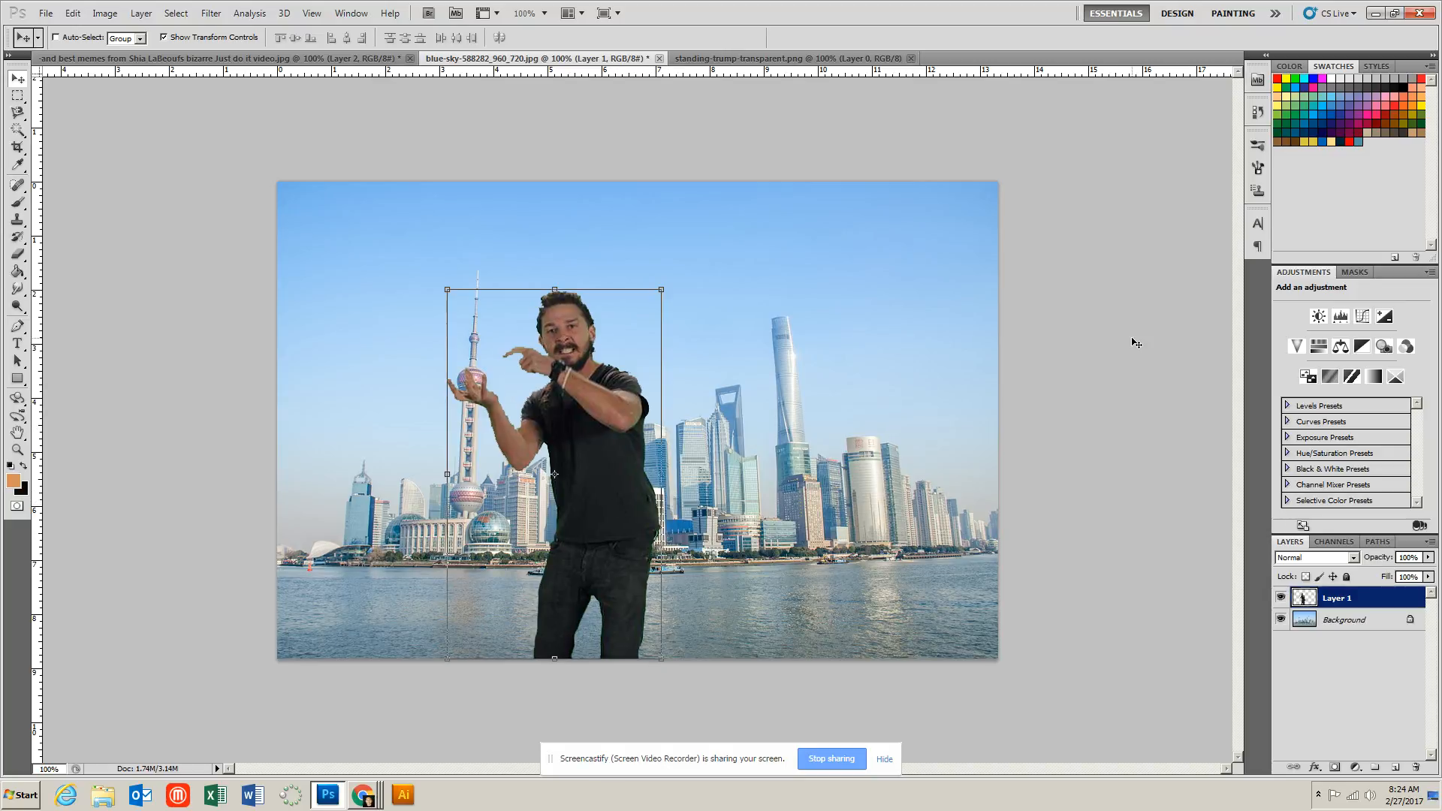
pyautogui.moveTo(611, 457); pyautogui.dragTo(619, 458)
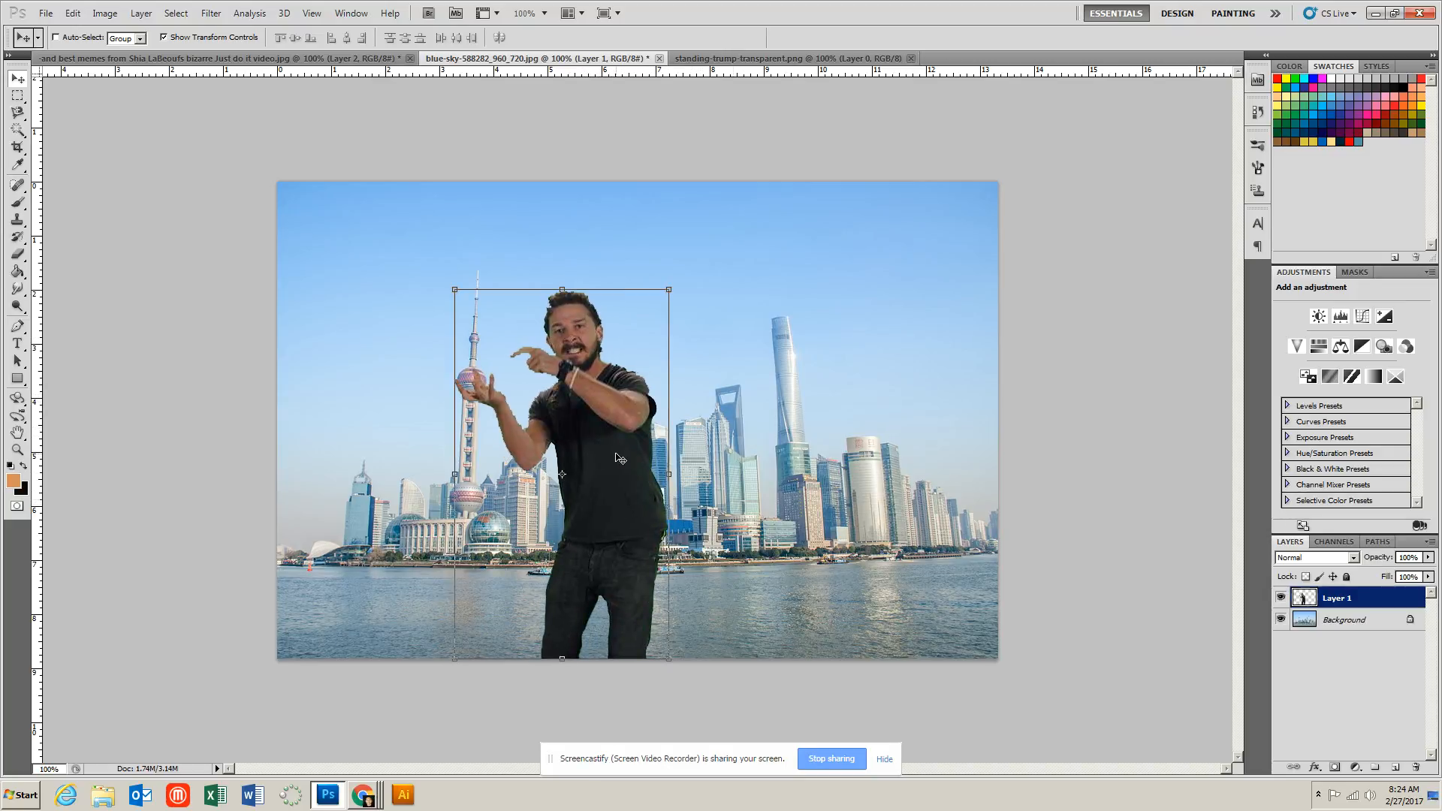
# - Copy the whole figure from standing-trump-transparent.png and paste it into the skyline document
pyautogui.click(735, 59)
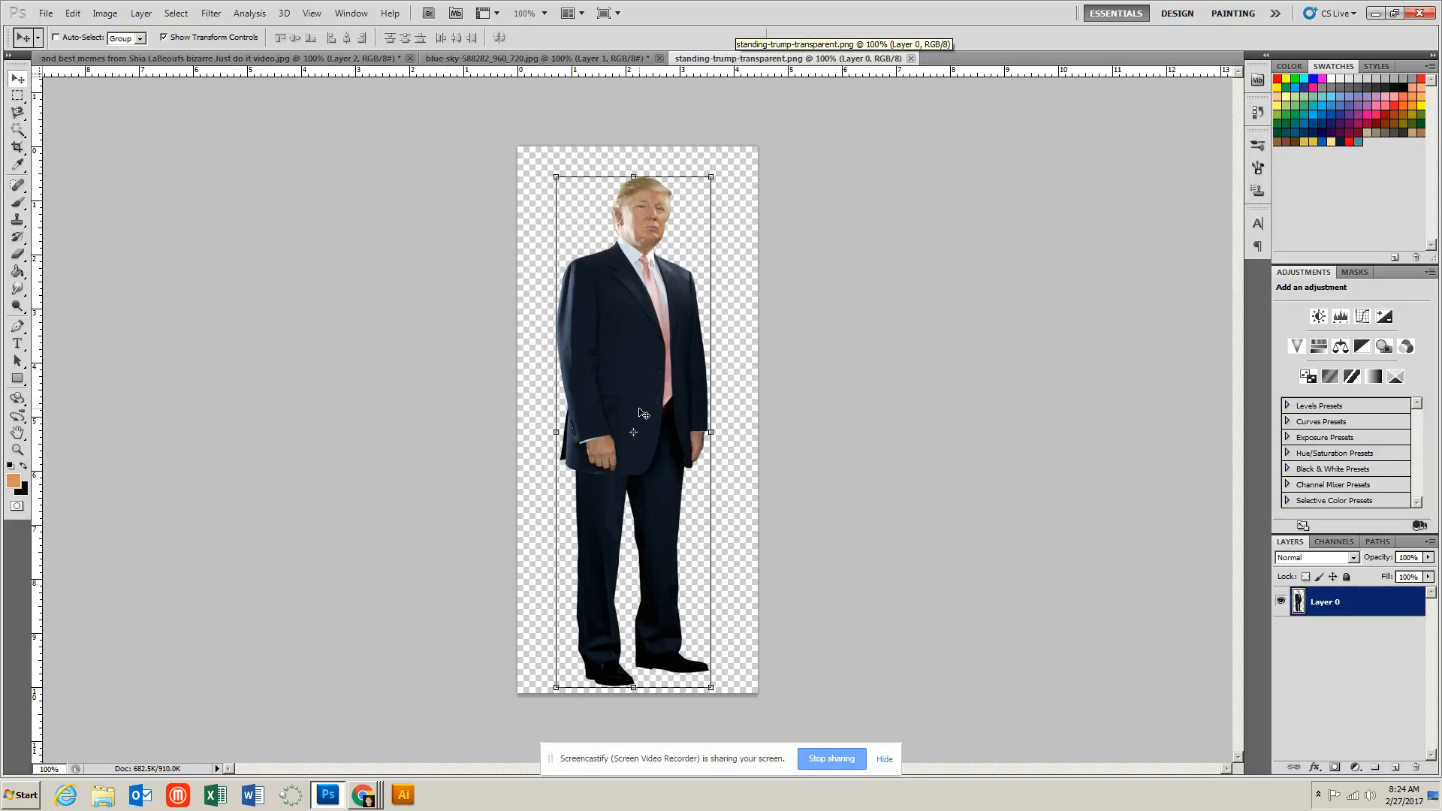
pyautogui.hotkey('ctrl', 'a')
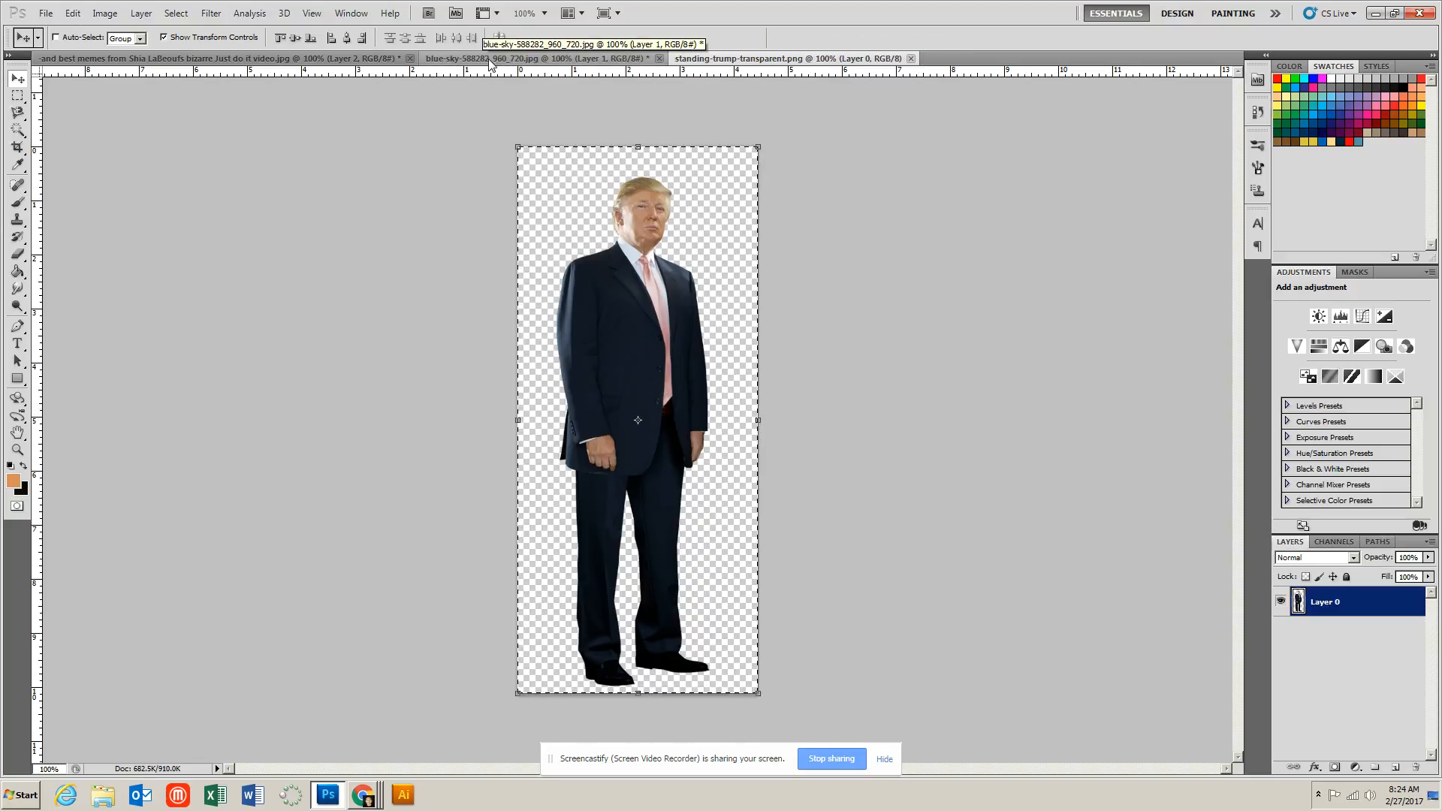
pyautogui.click(564, 63)
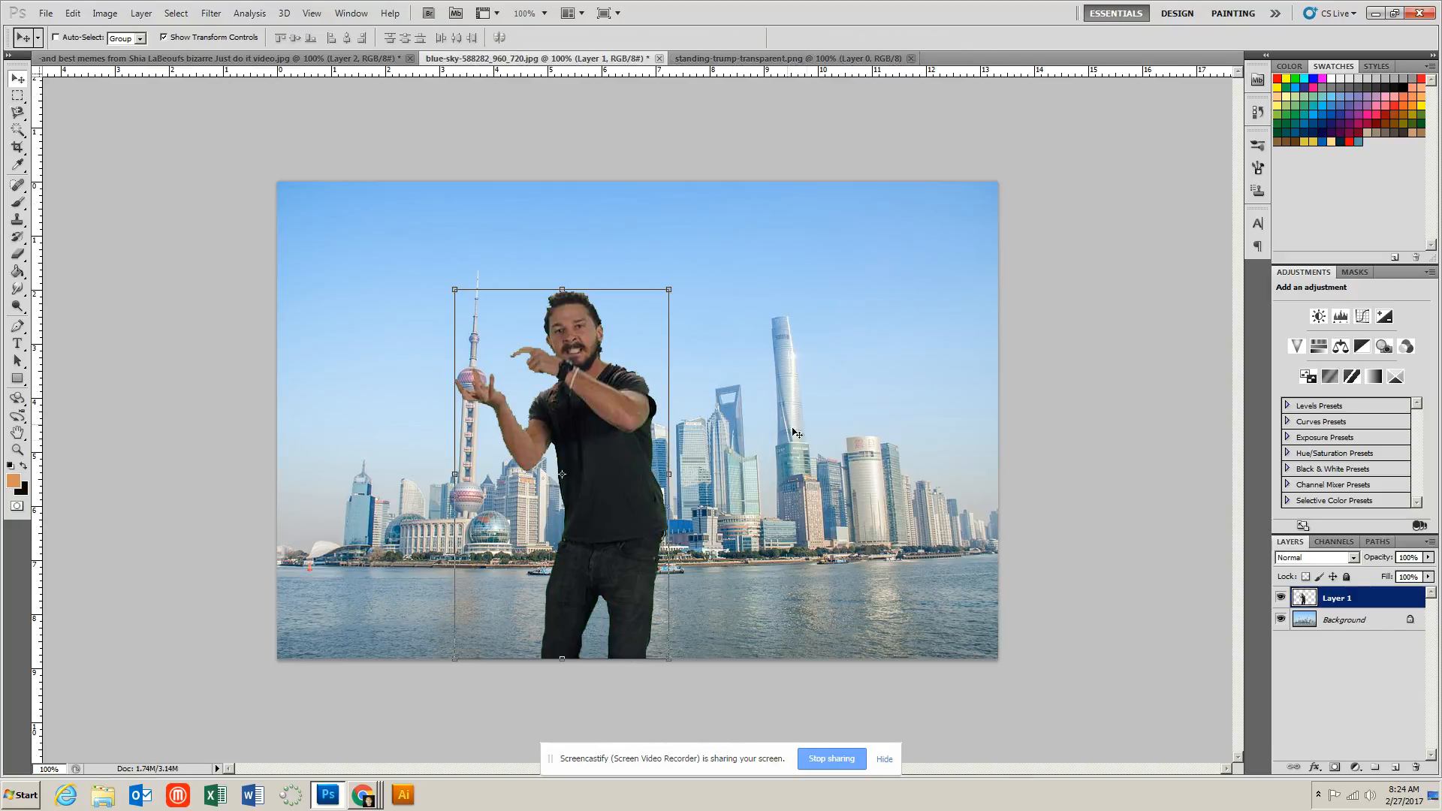
pyautogui.hotkey('ctrl', 'v')
# - Scale the pasted figure down to miniature size and place it standing just above the man's open palm
pyautogui.moveTo(715, 182); pyautogui.dragTo(582, 515)
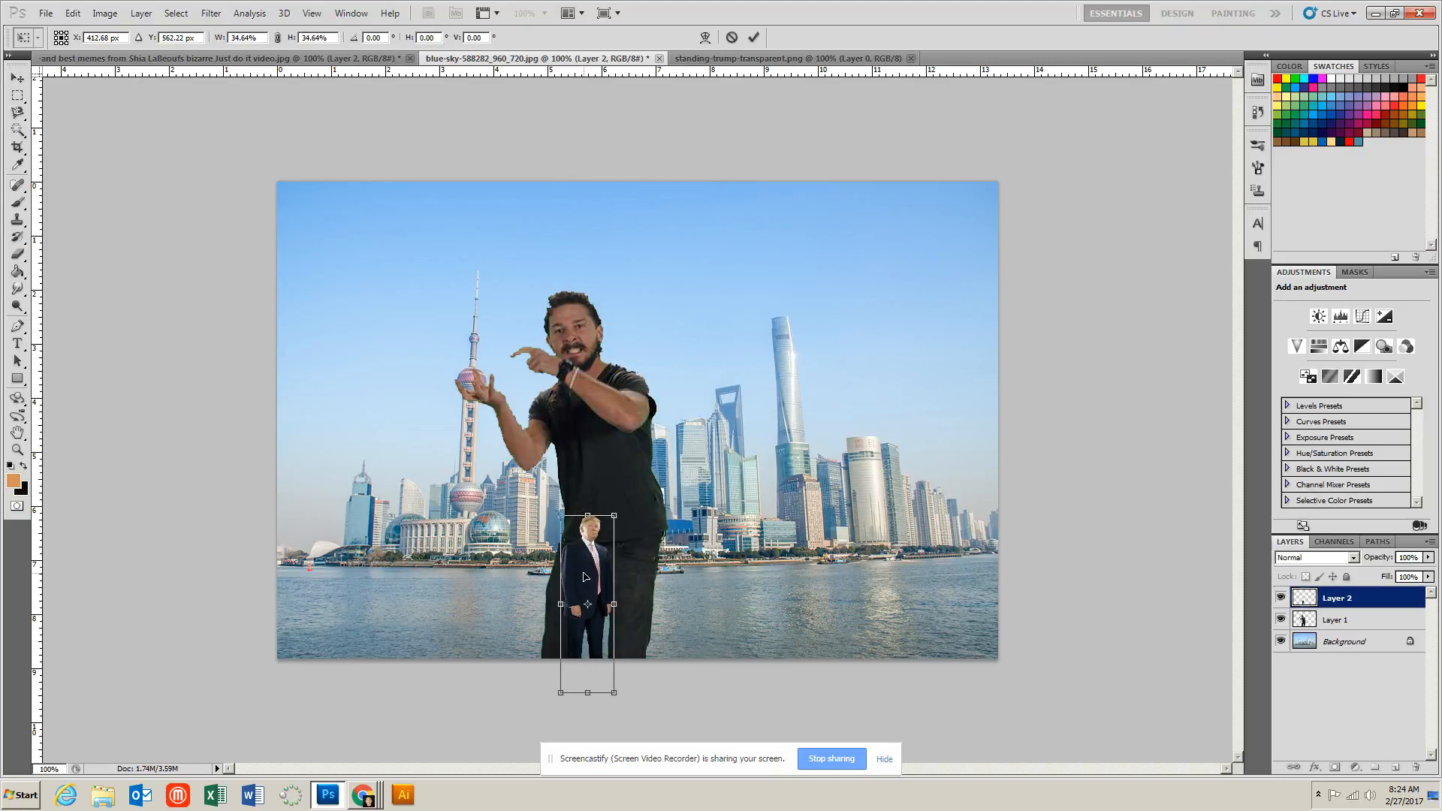
pyautogui.moveTo(590, 581); pyautogui.dragTo(490, 266)
pyautogui.moveTo(470, 281); pyautogui.dragTo(496, 332)
pyautogui.press('Return')
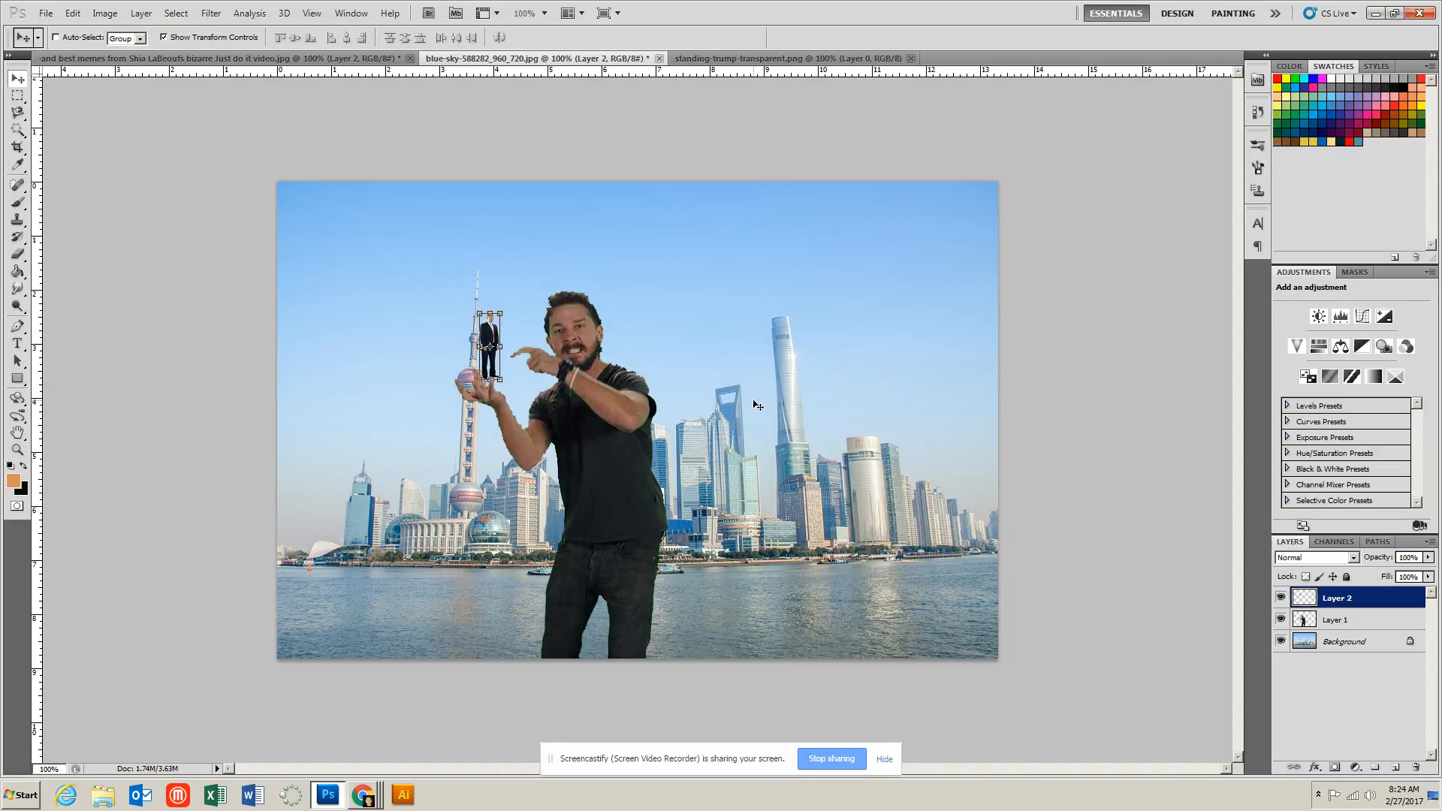
# - Move the miniature figure up off the hand to the tip of the man's pointing finger
pyautogui.scroll(2, 719, 406)
pyautogui.scroll(1, 477, 381)
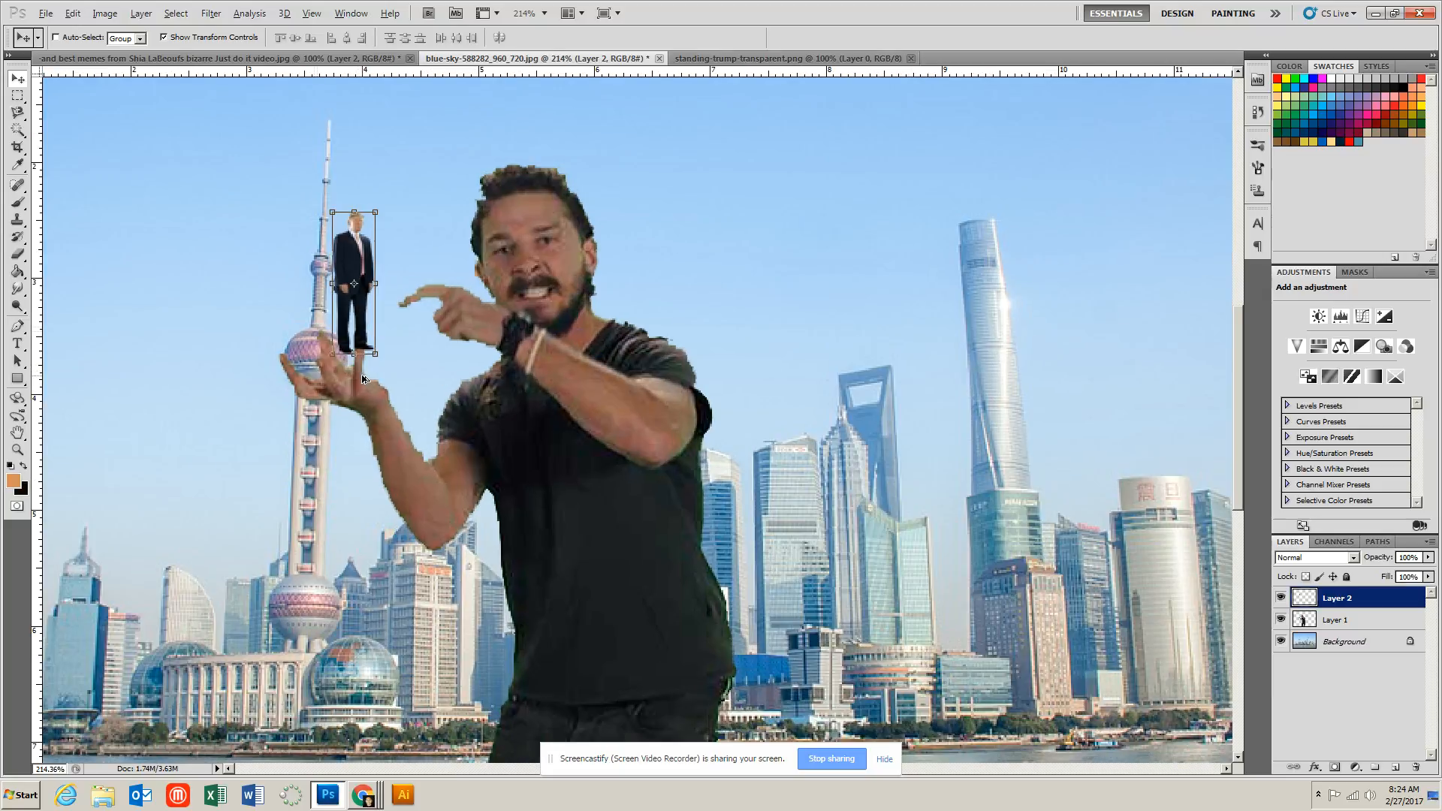
pyautogui.scroll(1, 368, 380)
pyautogui.scroll(2, 381, 310)
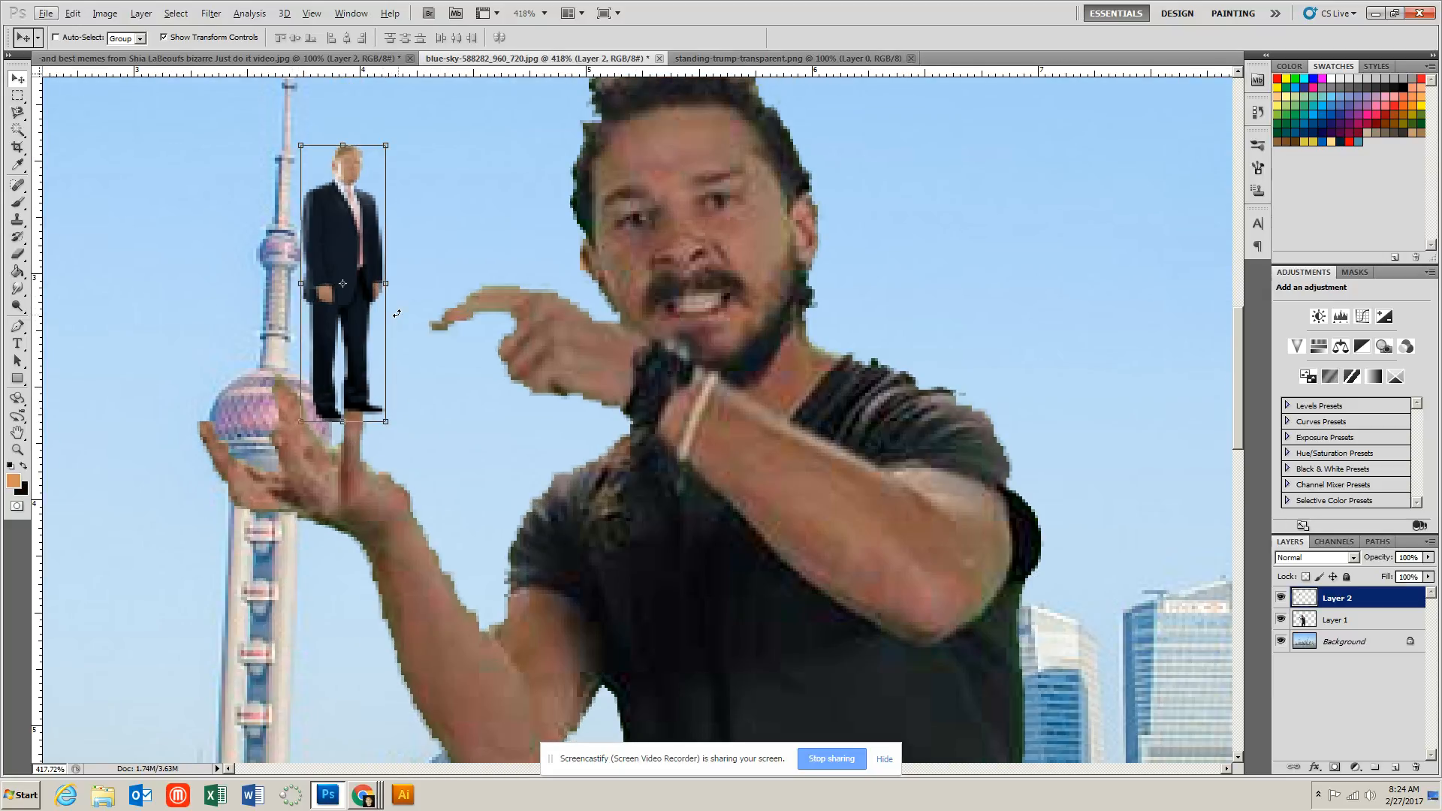
pyautogui.moveTo(355, 260); pyautogui.dragTo(445, 198)
# - Outline the raised fingers and palm of the man's open hand with the Magnetic Lasso
pyautogui.click(18, 113)
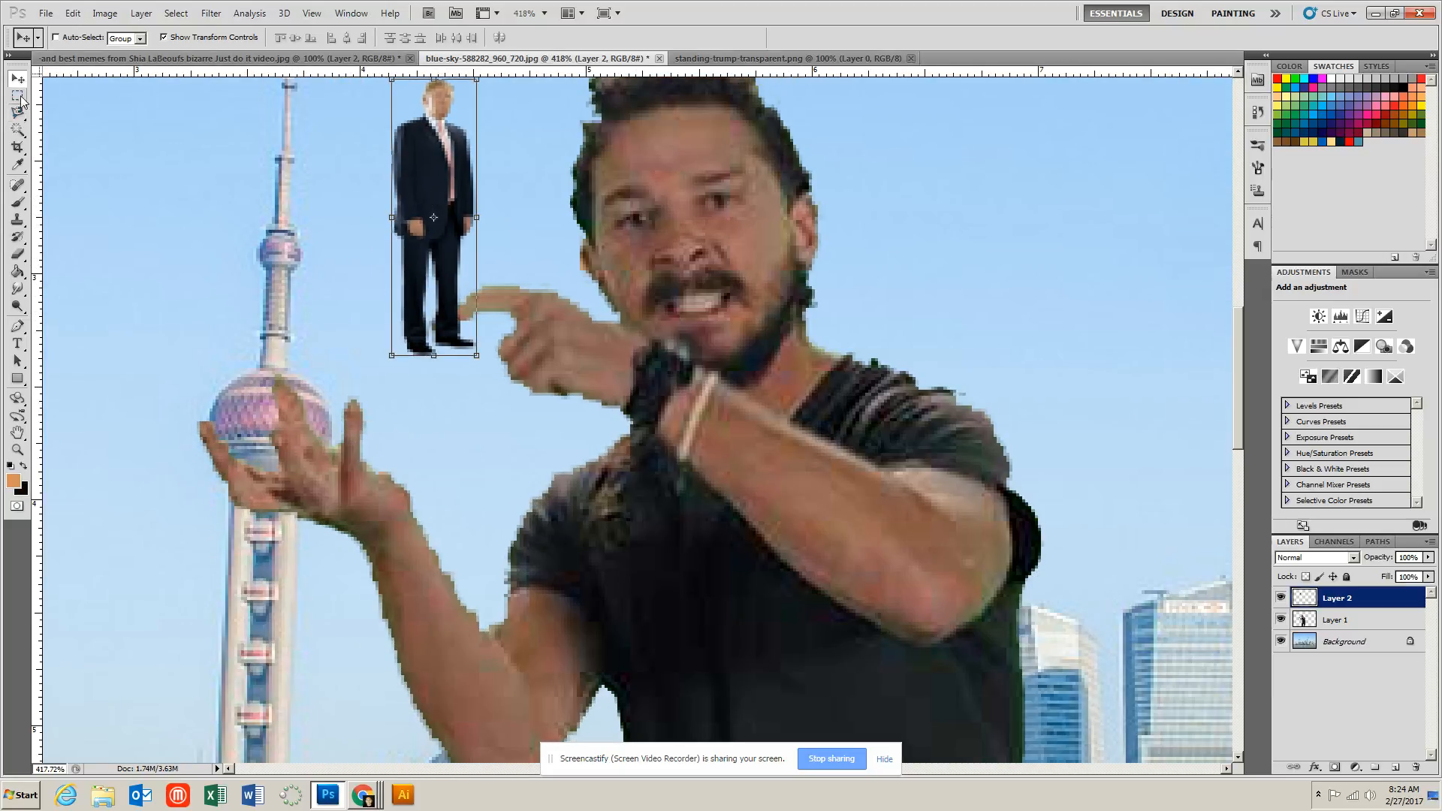
pyautogui.click(368, 456)
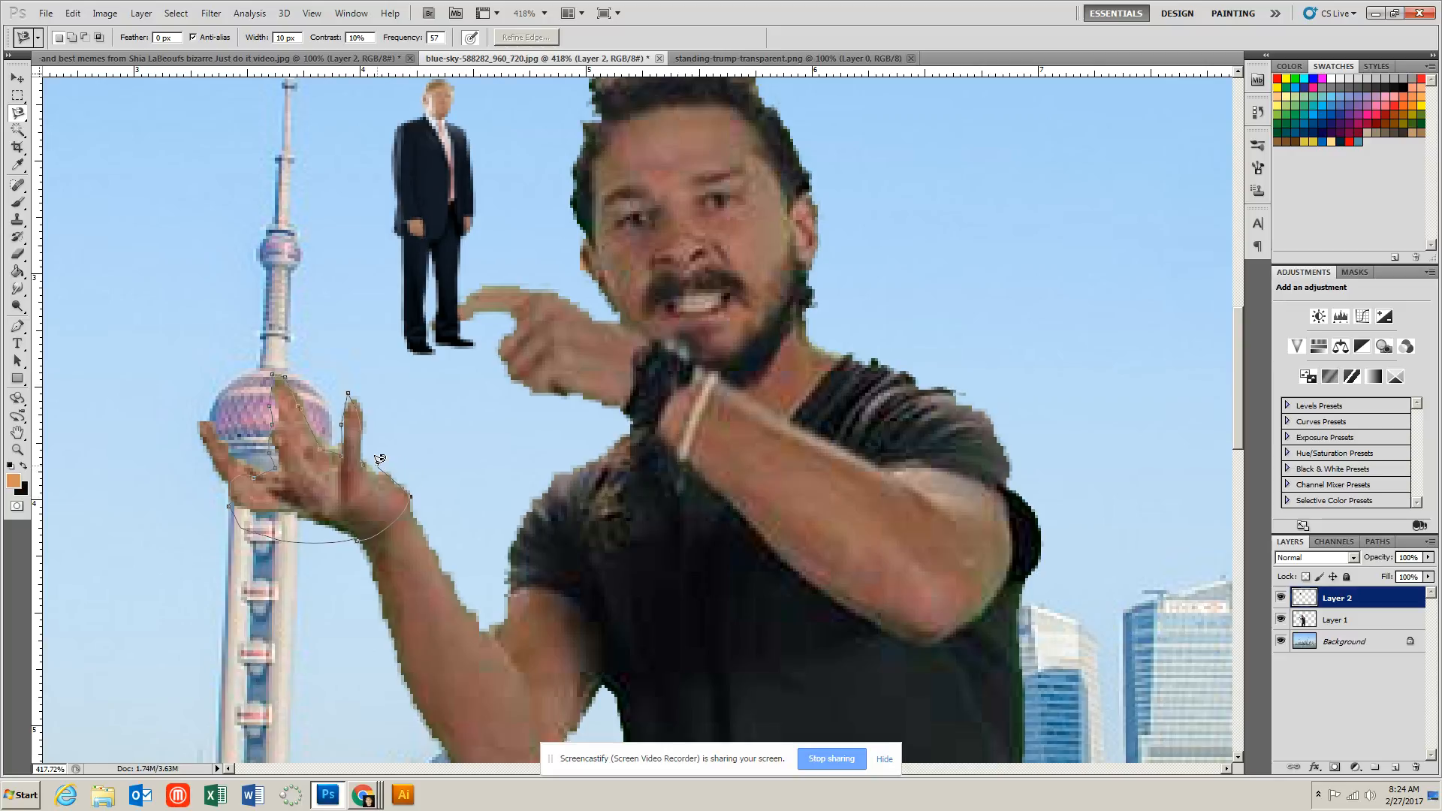
pyautogui.doubleClick(362, 417)
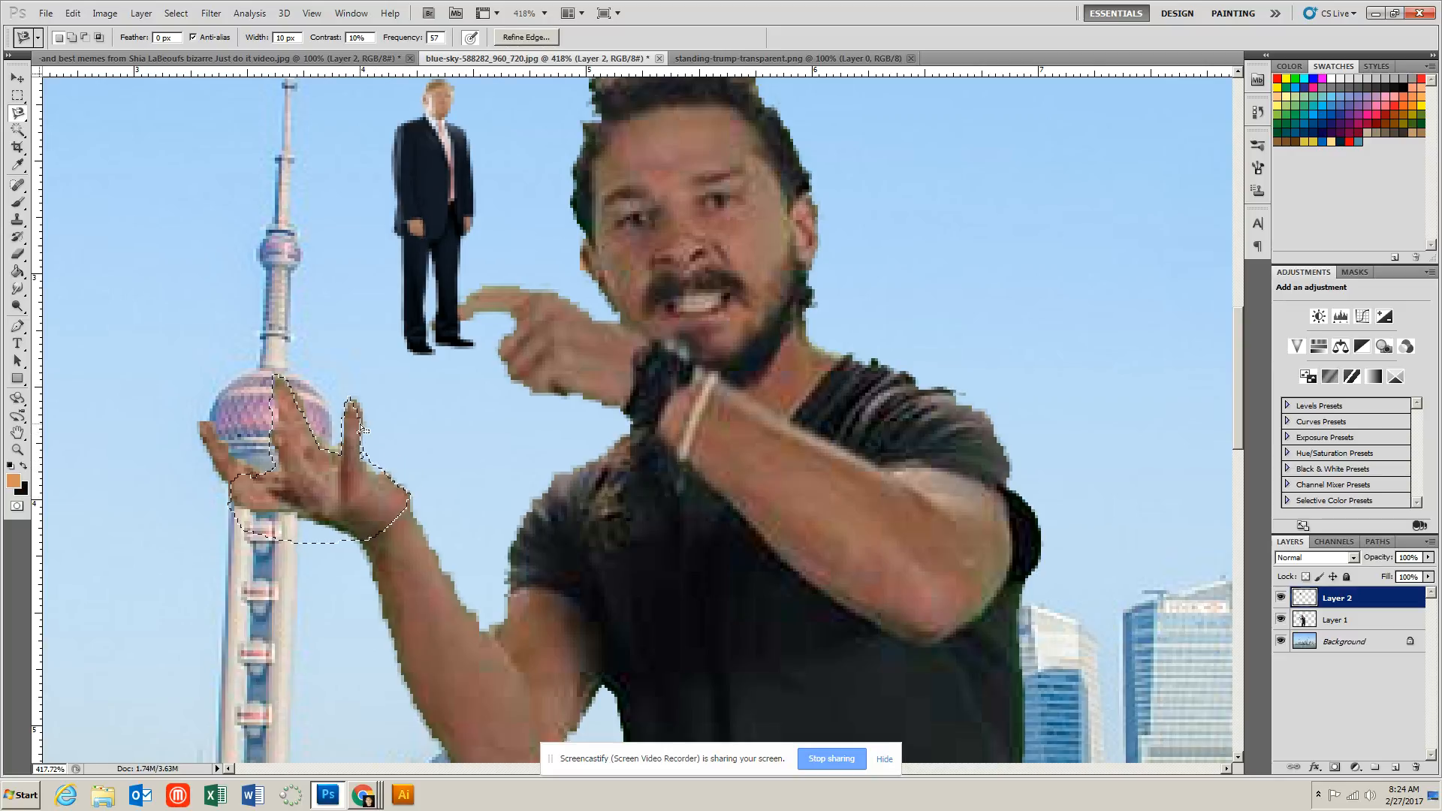
# - Copy the selected hand from Layer 1 to a new layer and place that layer above the miniature figure's layer
pyautogui.hotkey('ctrl', 'j')
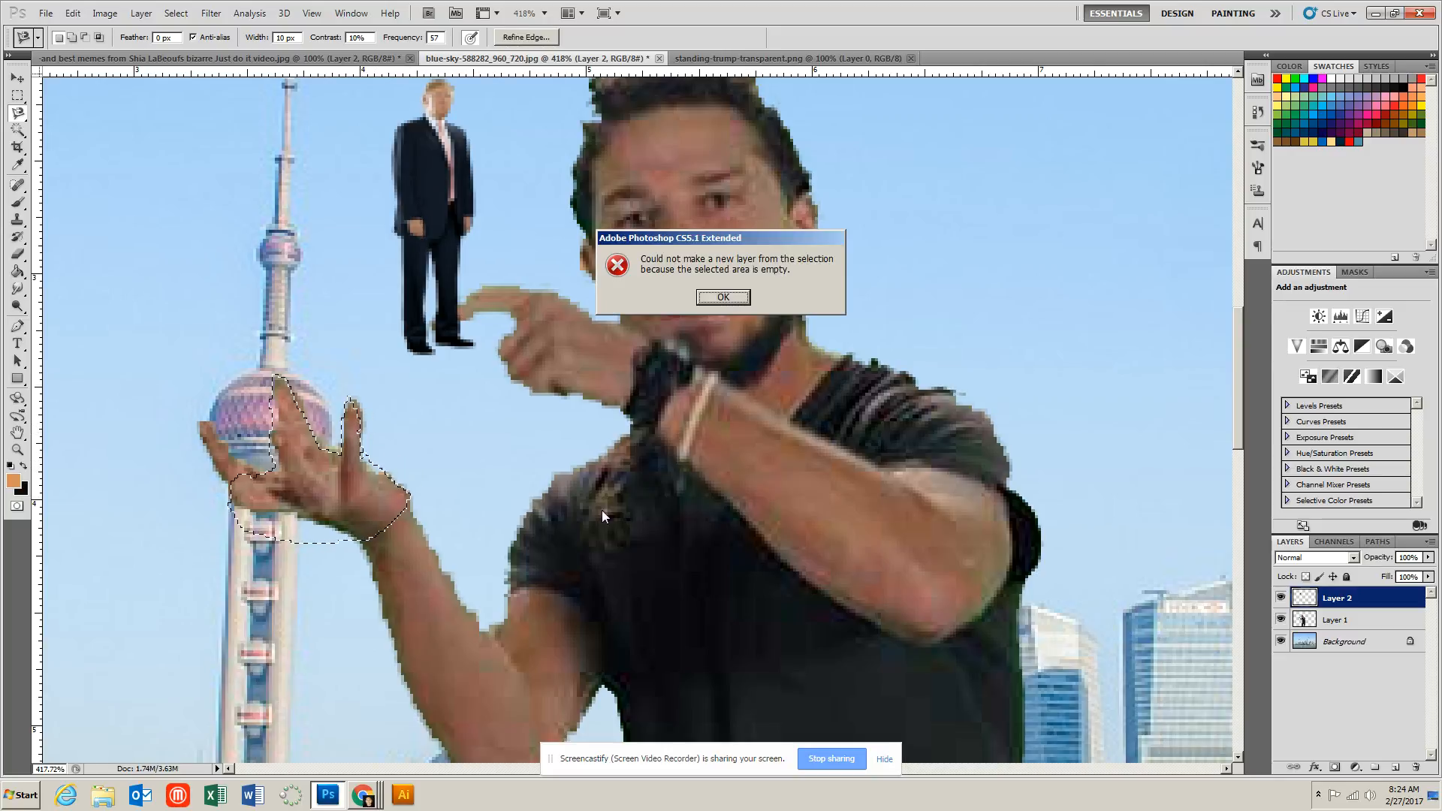
pyautogui.press('Return')
pyautogui.click(1337, 644)
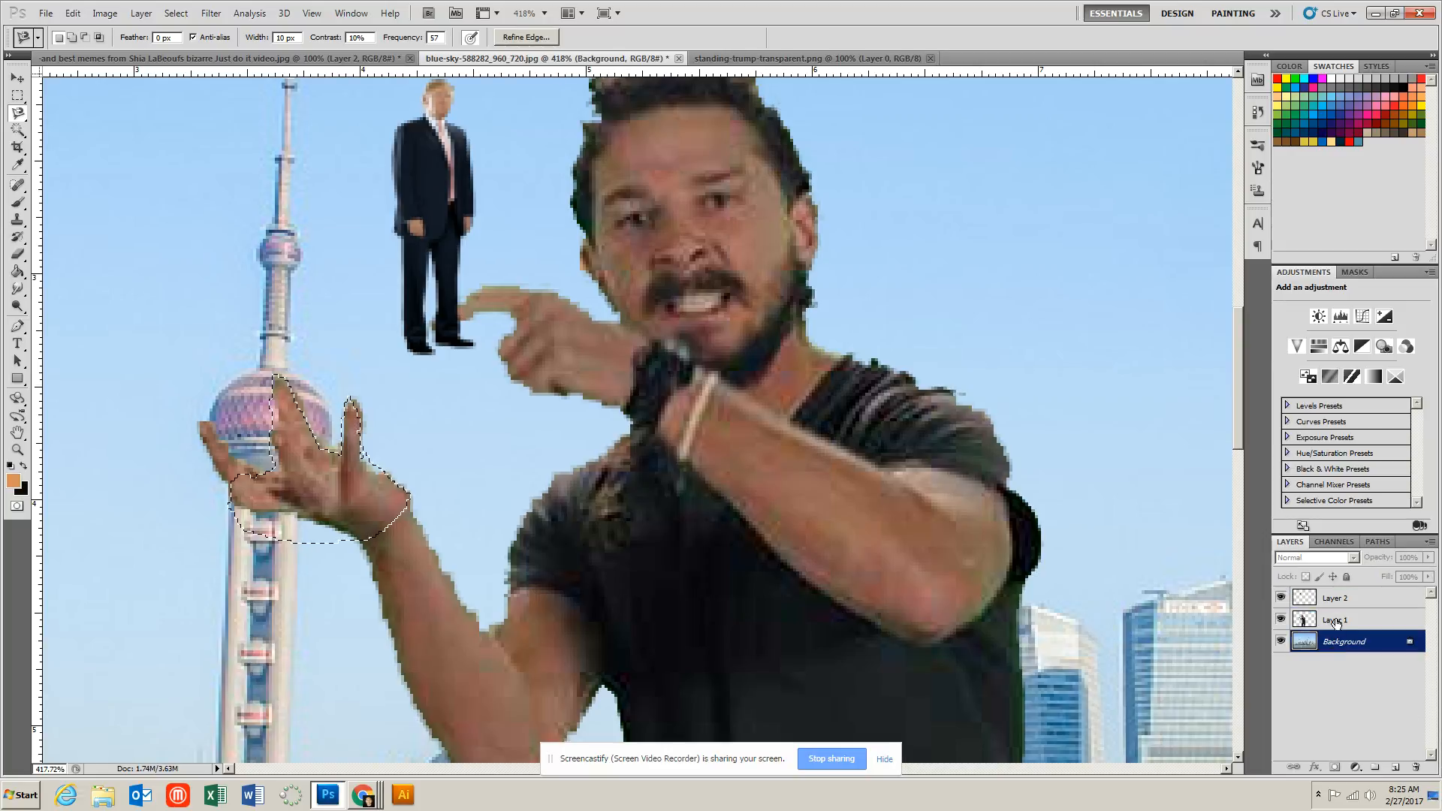
pyautogui.click(1336, 621)
pyautogui.hotkey('ctrl', 'j')
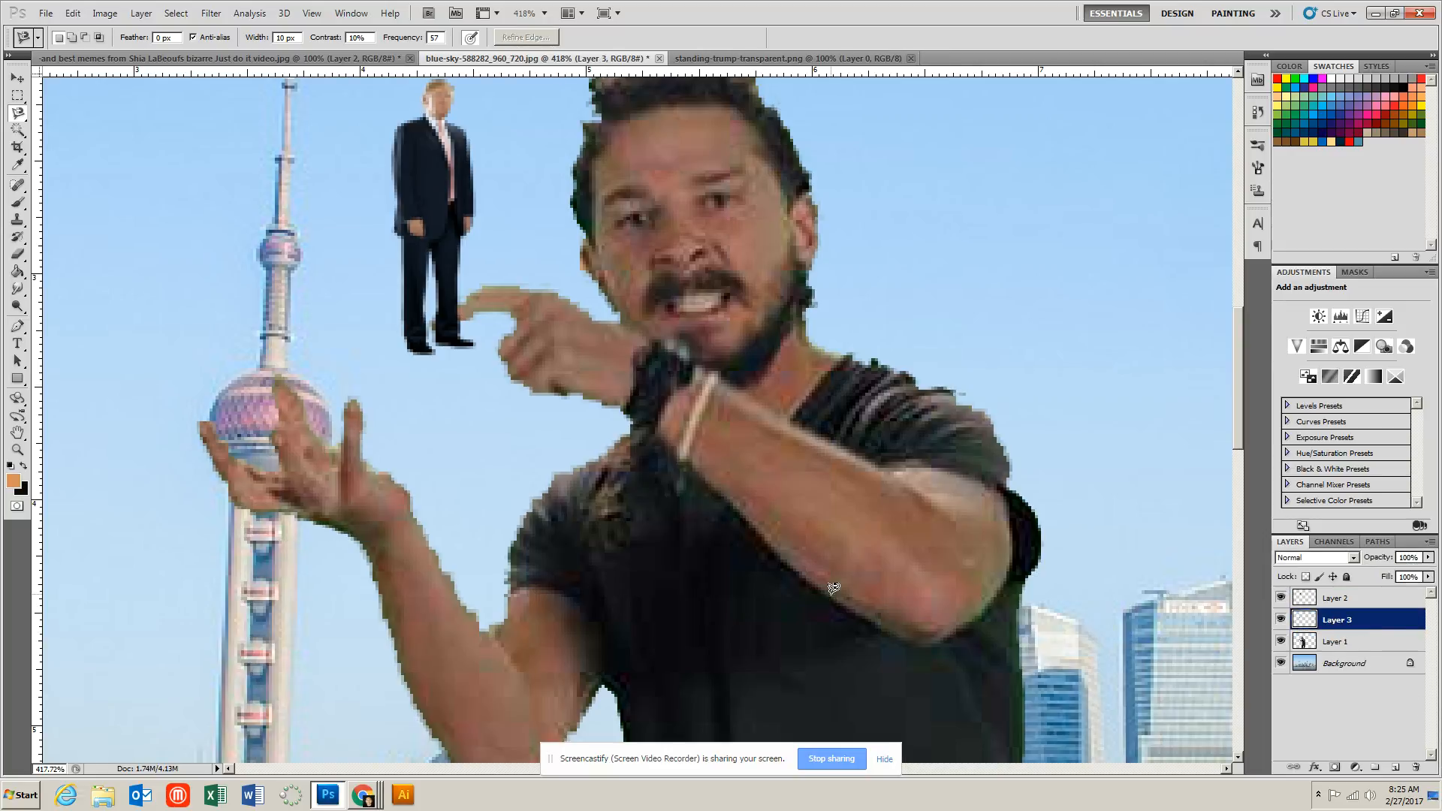
pyautogui.moveTo(1352, 617); pyautogui.dragTo(1353, 596)
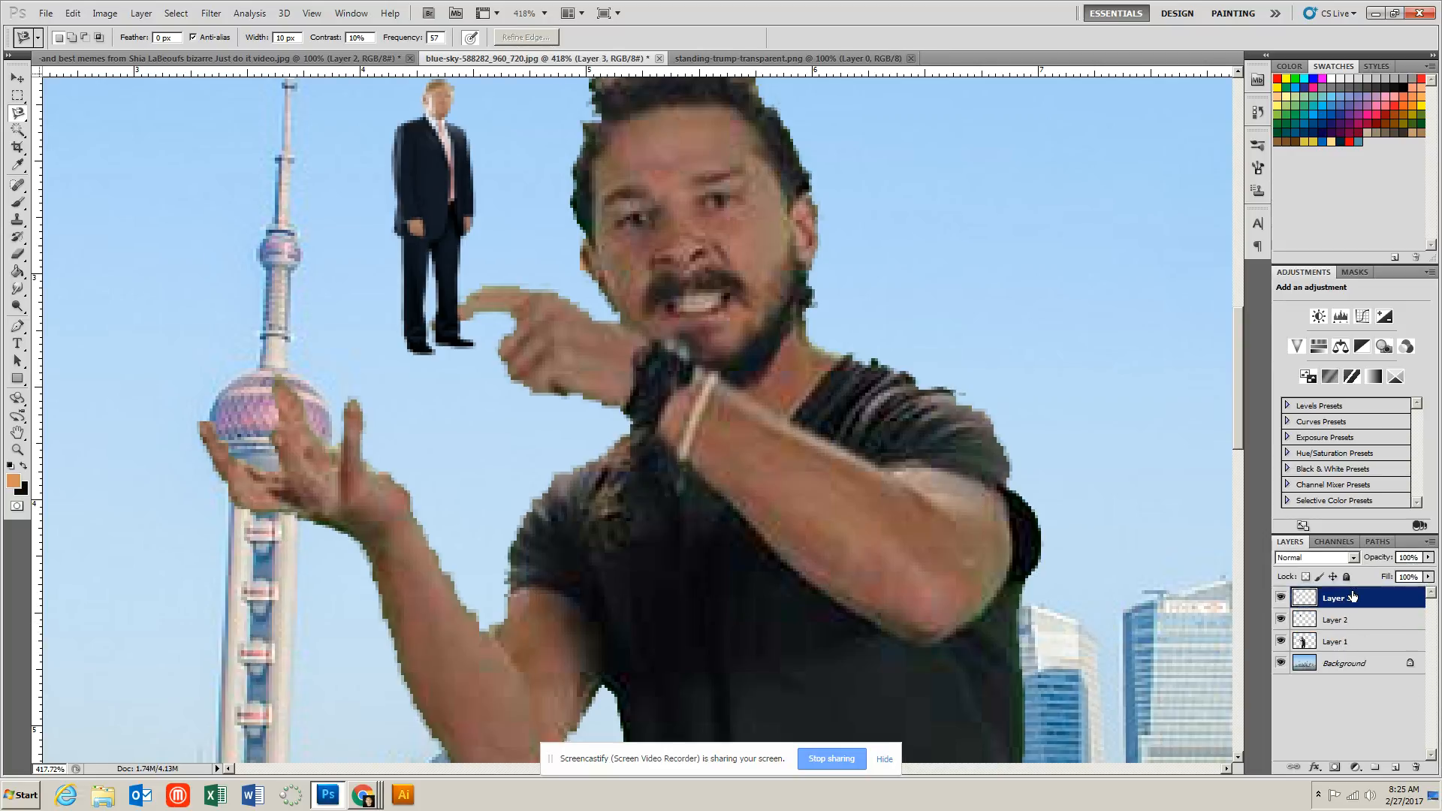
# - Make Layer 2 active and set the miniature figure down in the palm behind the fingers
pyautogui.click(17, 77)
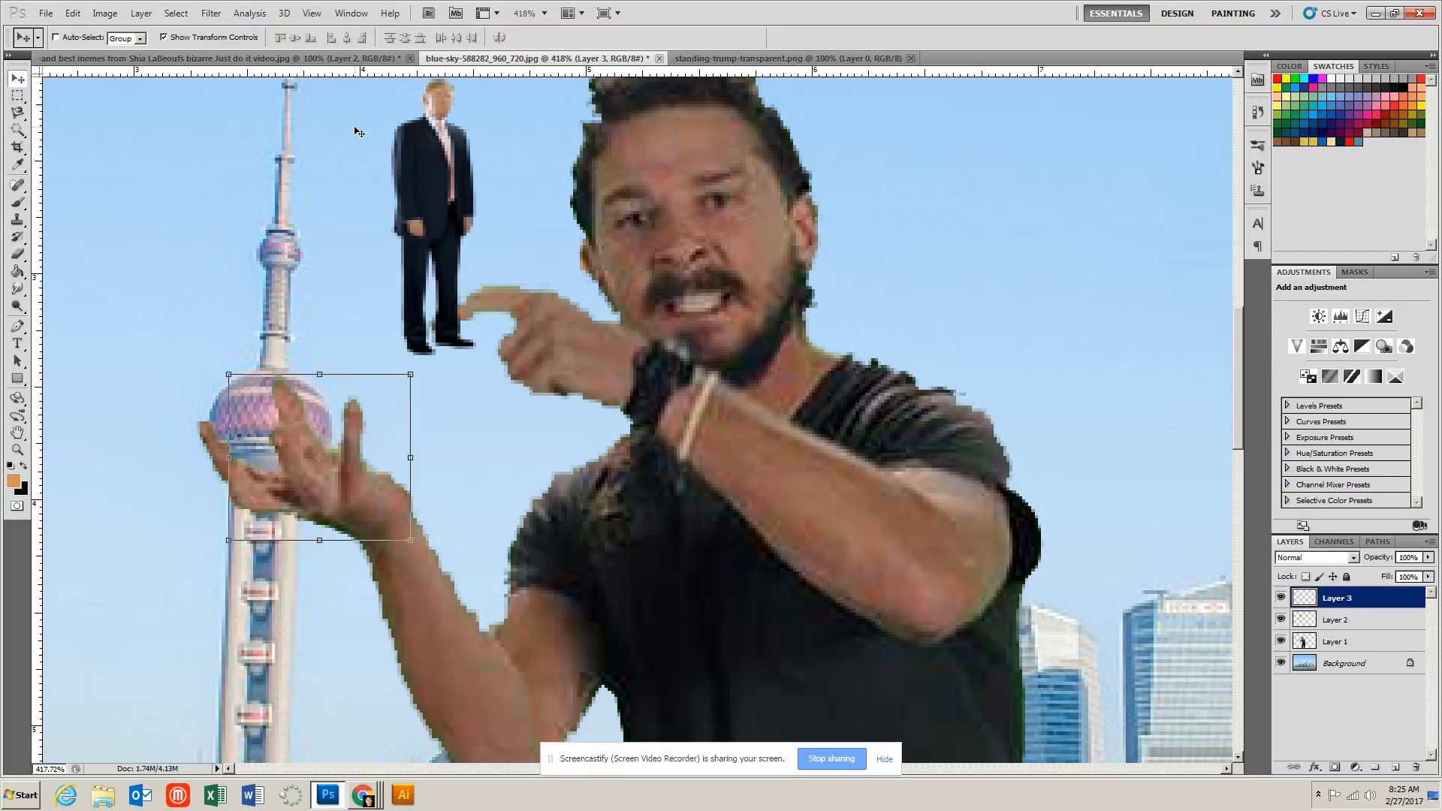
pyautogui.moveTo(459, 142); pyautogui.dragTo(372, 283)
pyautogui.hotkey('ctrl', 'z')
pyautogui.click(1359, 615)
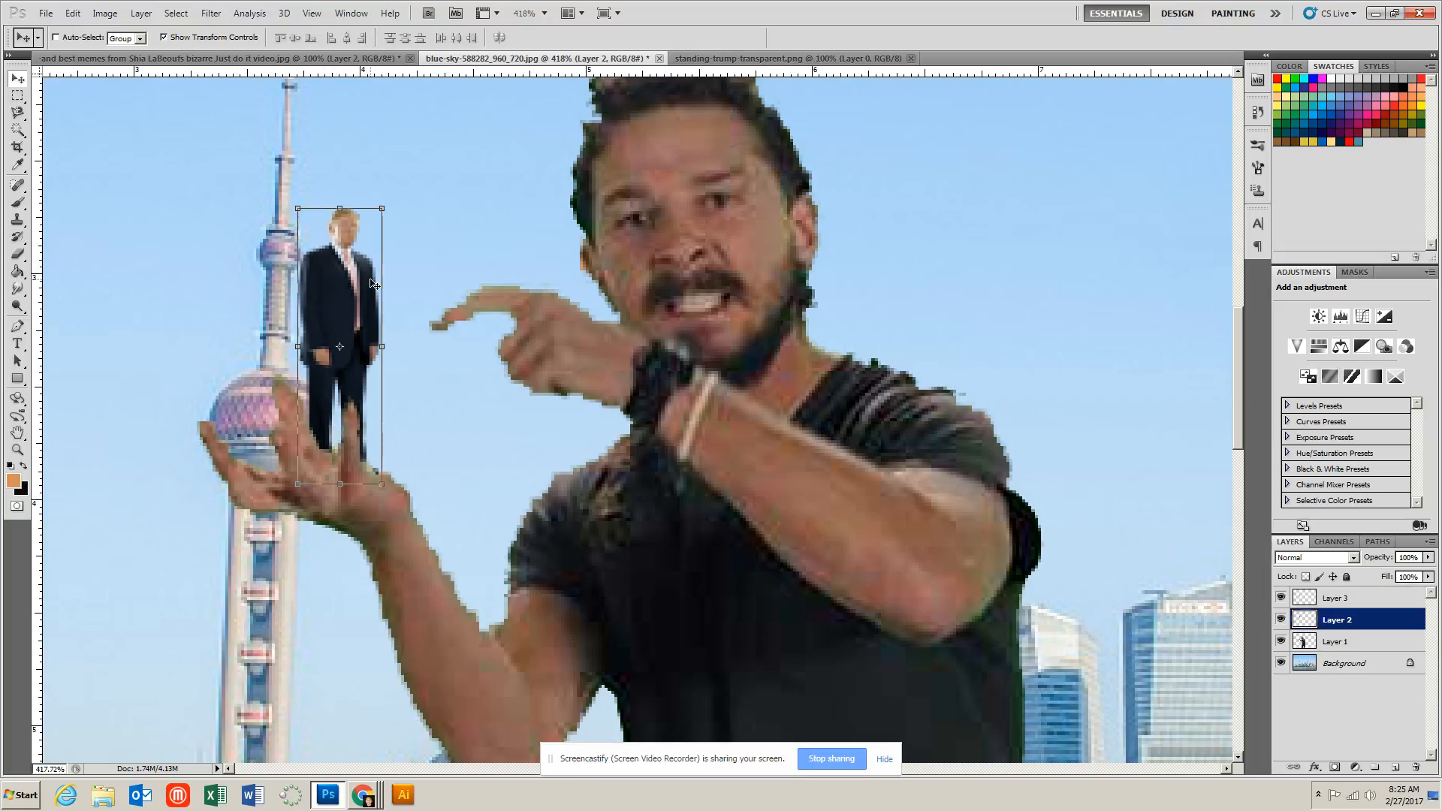
# - Add a layer mask to Layer 3 and paint it black with a smaller brush where the palm covers the figure's foot
pyautogui.click(1378, 605)
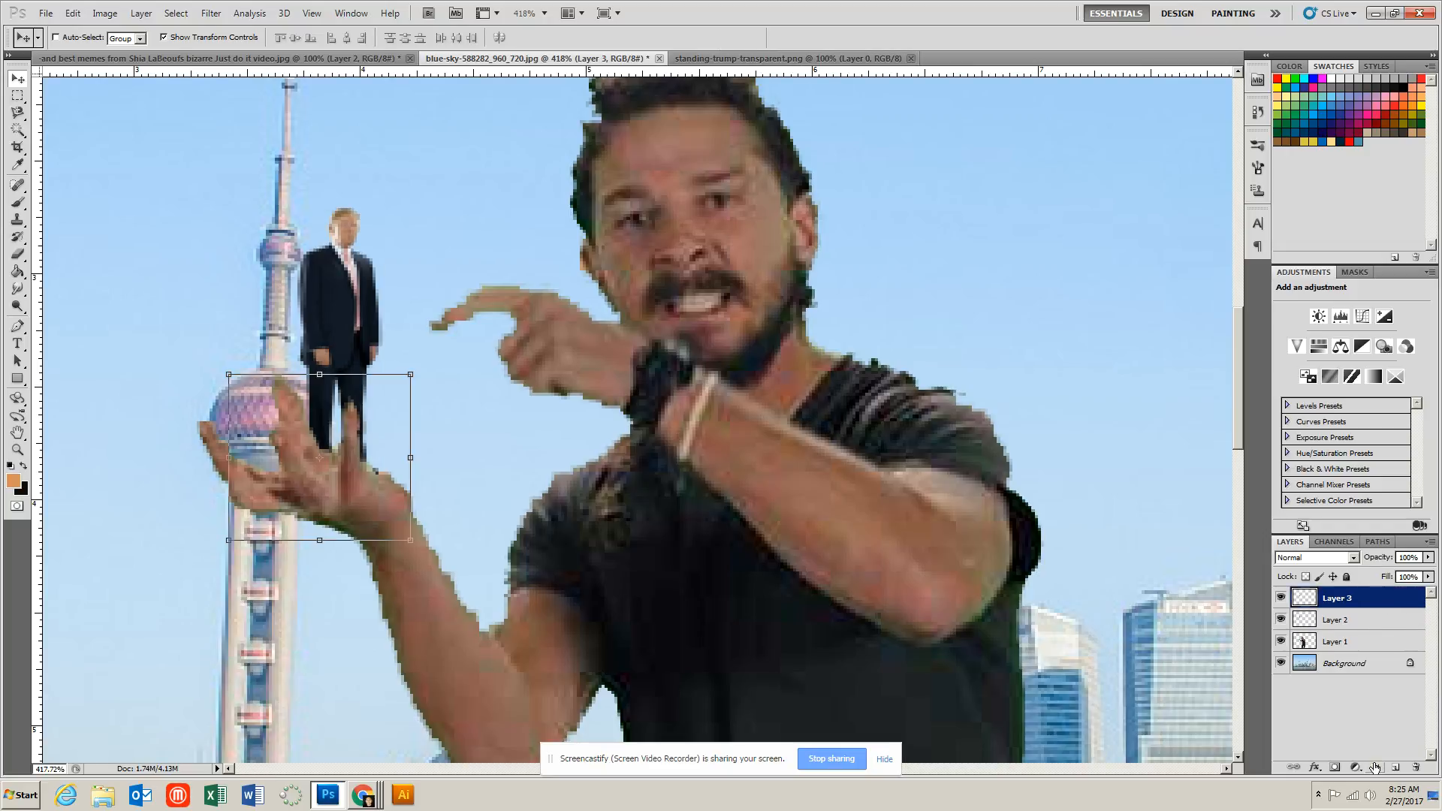
pyautogui.click(1335, 768)
pyautogui.click(16, 199)
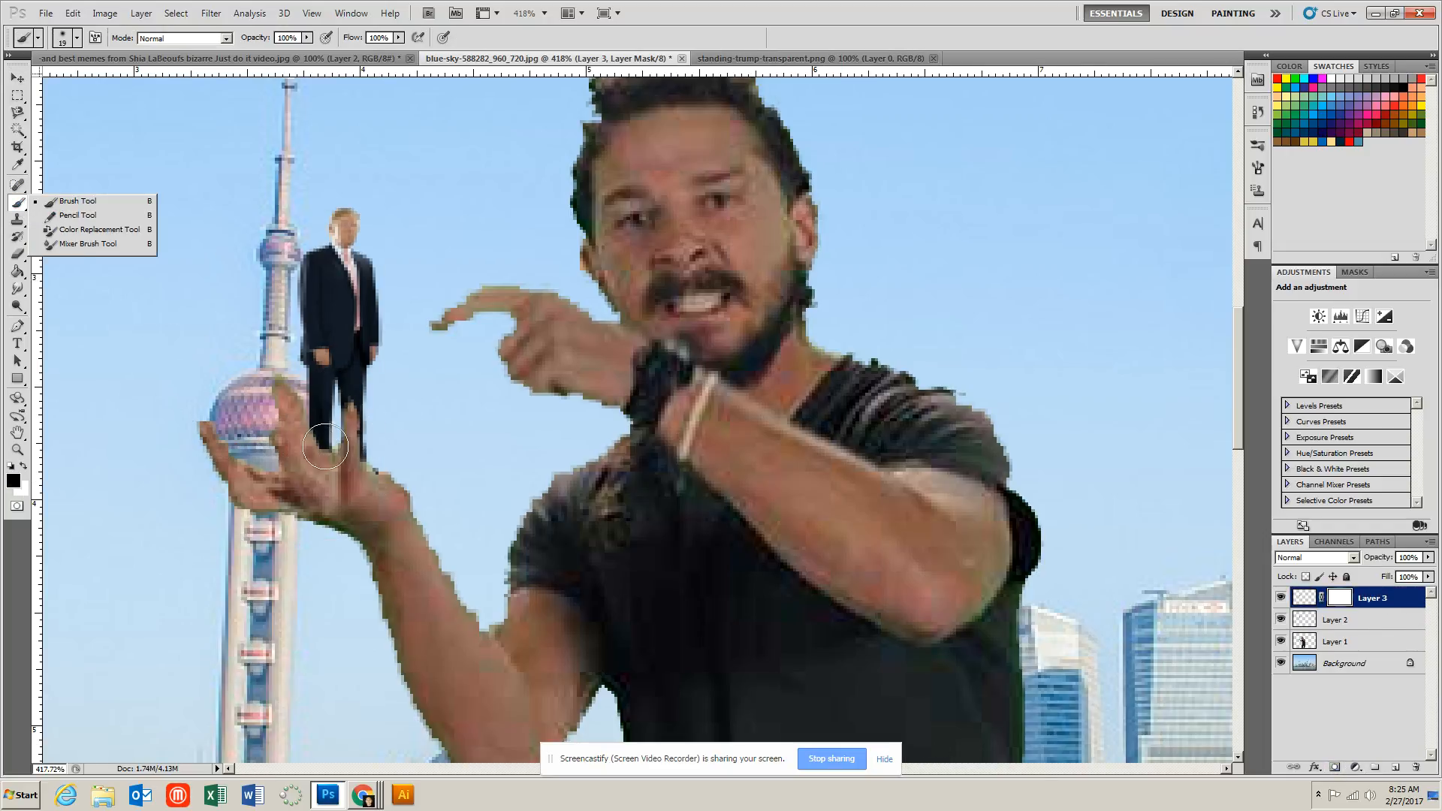
pyautogui.click(77, 37)
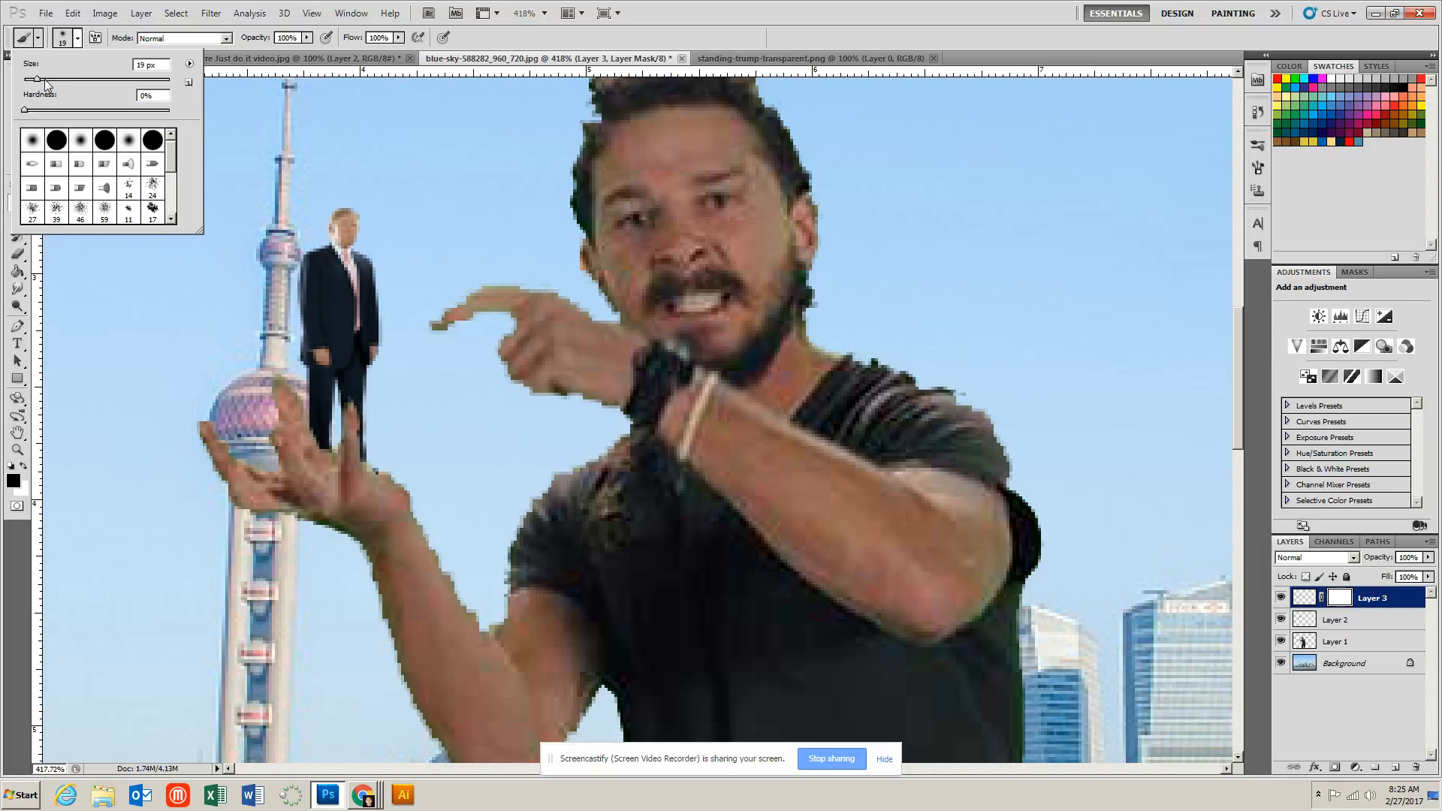
pyautogui.moveTo(44, 79); pyautogui.dragTo(35, 79)
pyautogui.click(321, 435)
pyautogui.moveTo(322, 436)
pyautogui.mouseDown()
pyautogui.moveTo(331, 454)
pyautogui.moveTo(315, 470)
pyautogui.mouseUp()
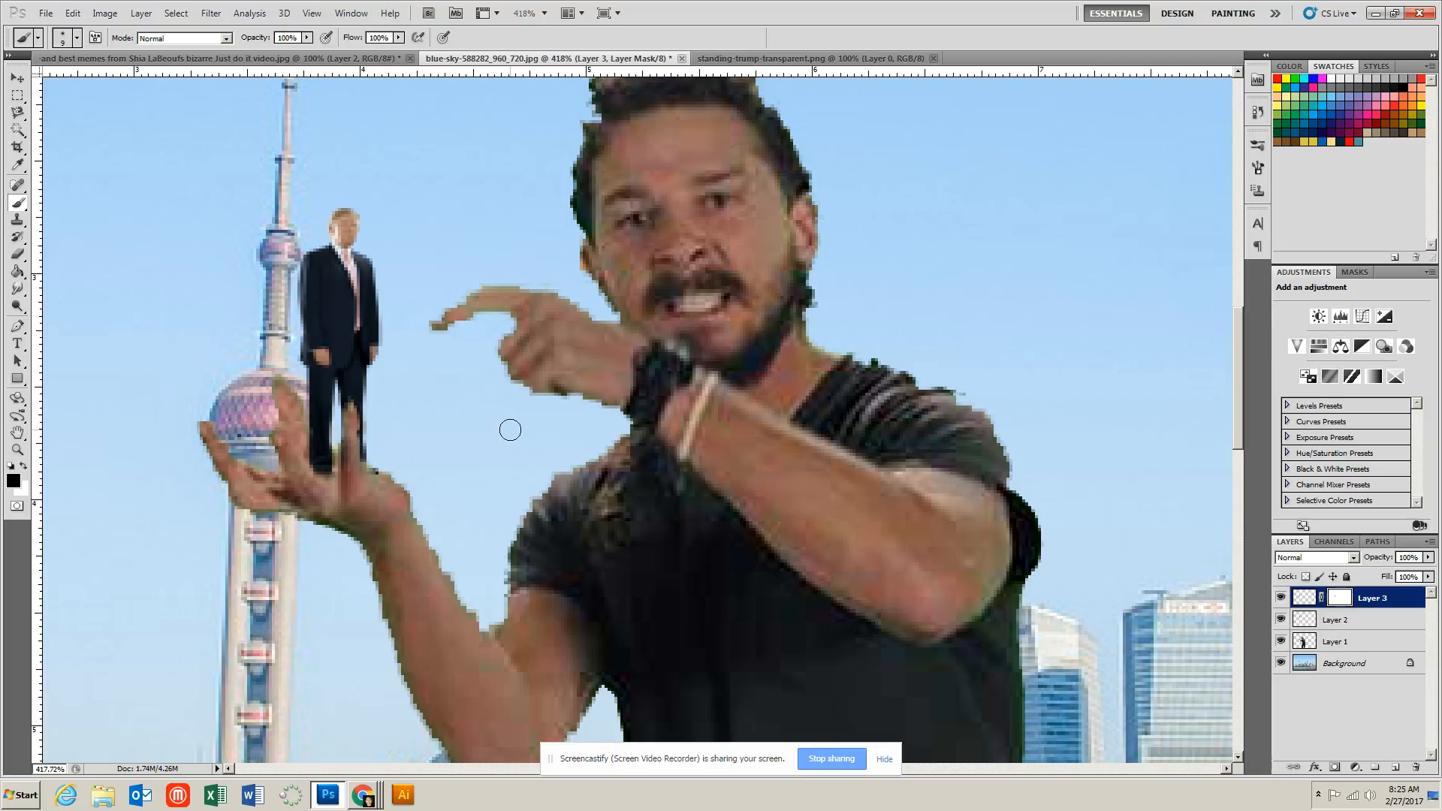
pyautogui.scroll(-2, 510, 430)
pyautogui.scroll(-5, 510, 429)
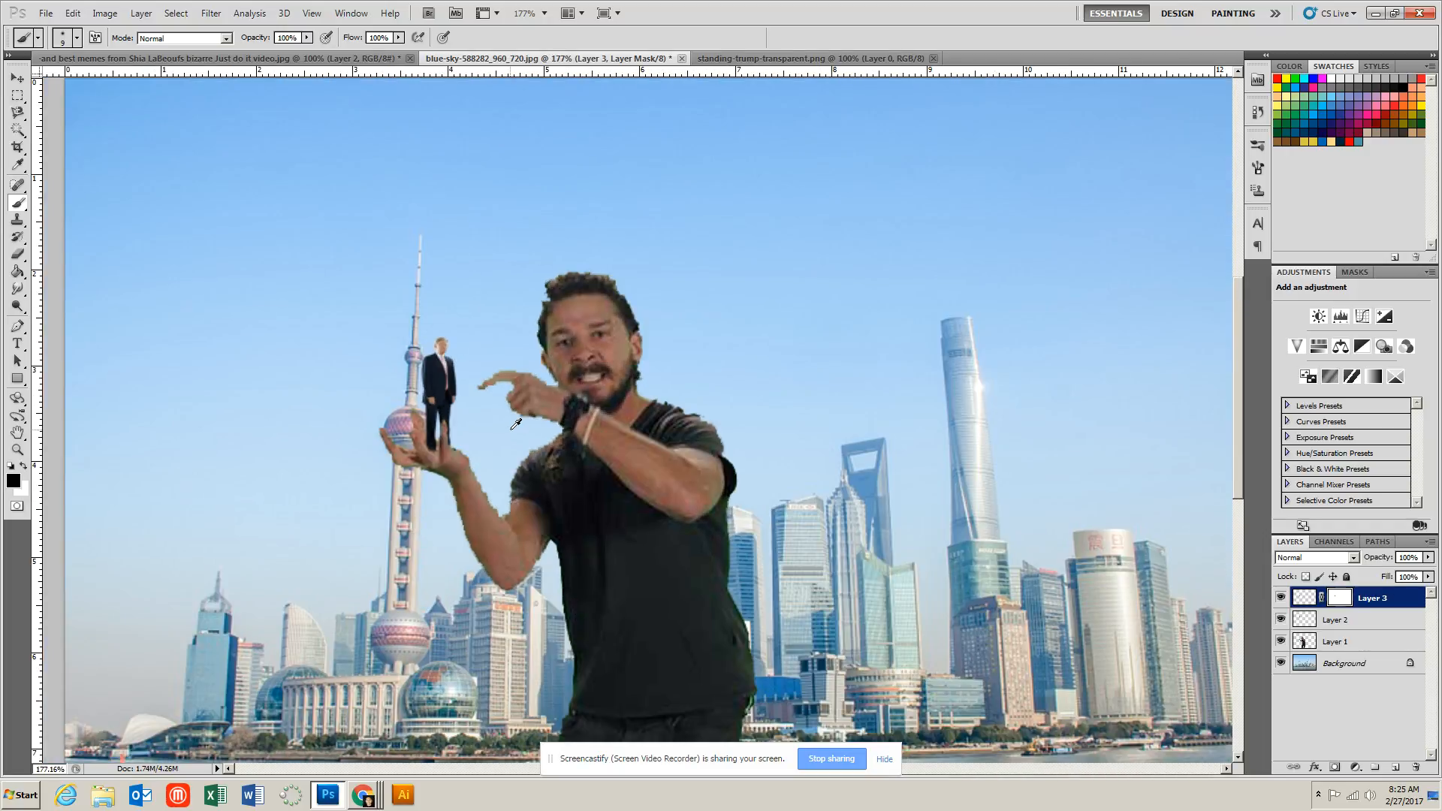
pyautogui.scroll(-2, 516, 426)
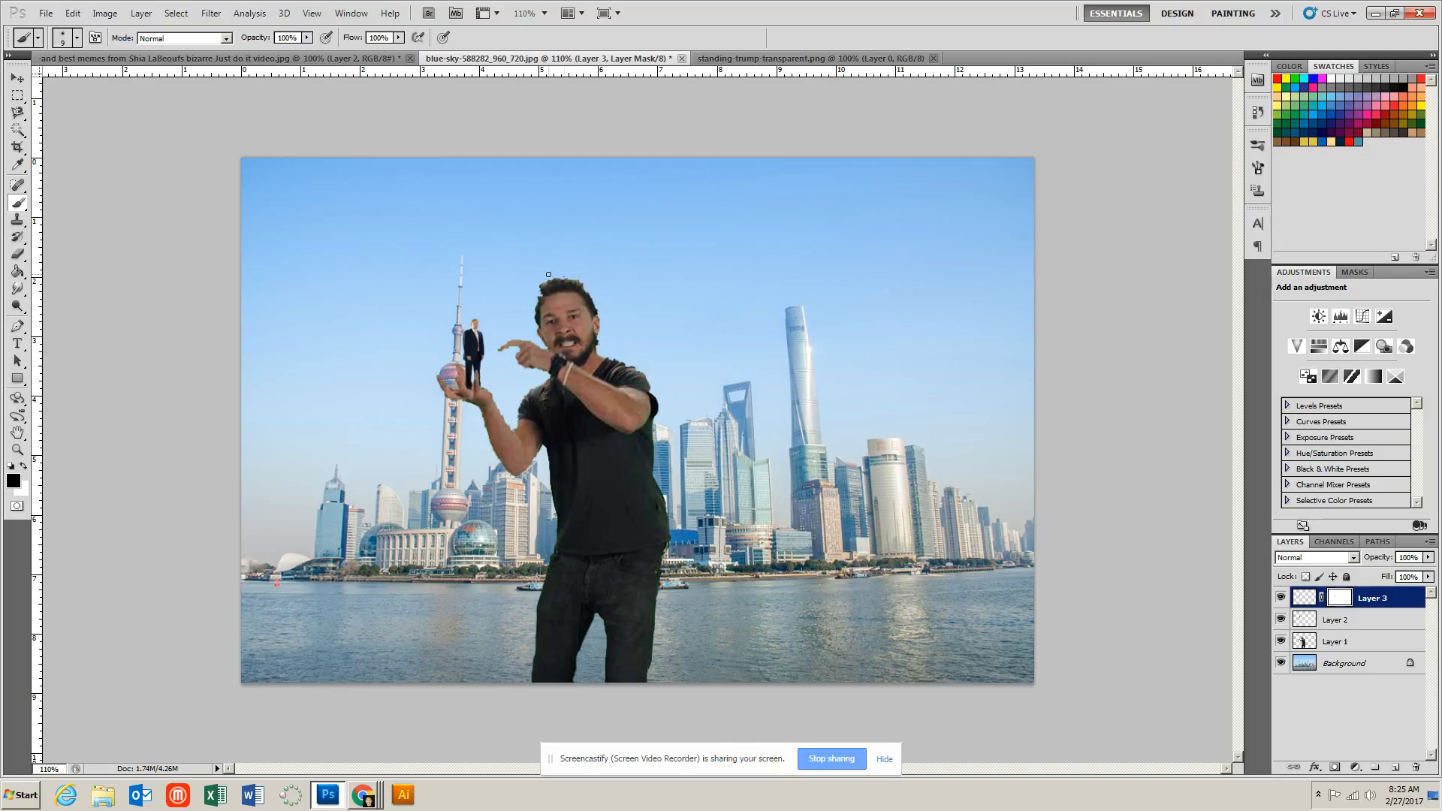
# - Open Refine Edge for the selection in the green-screen photo document and accept the default settings
pyautogui.click(165, 58)
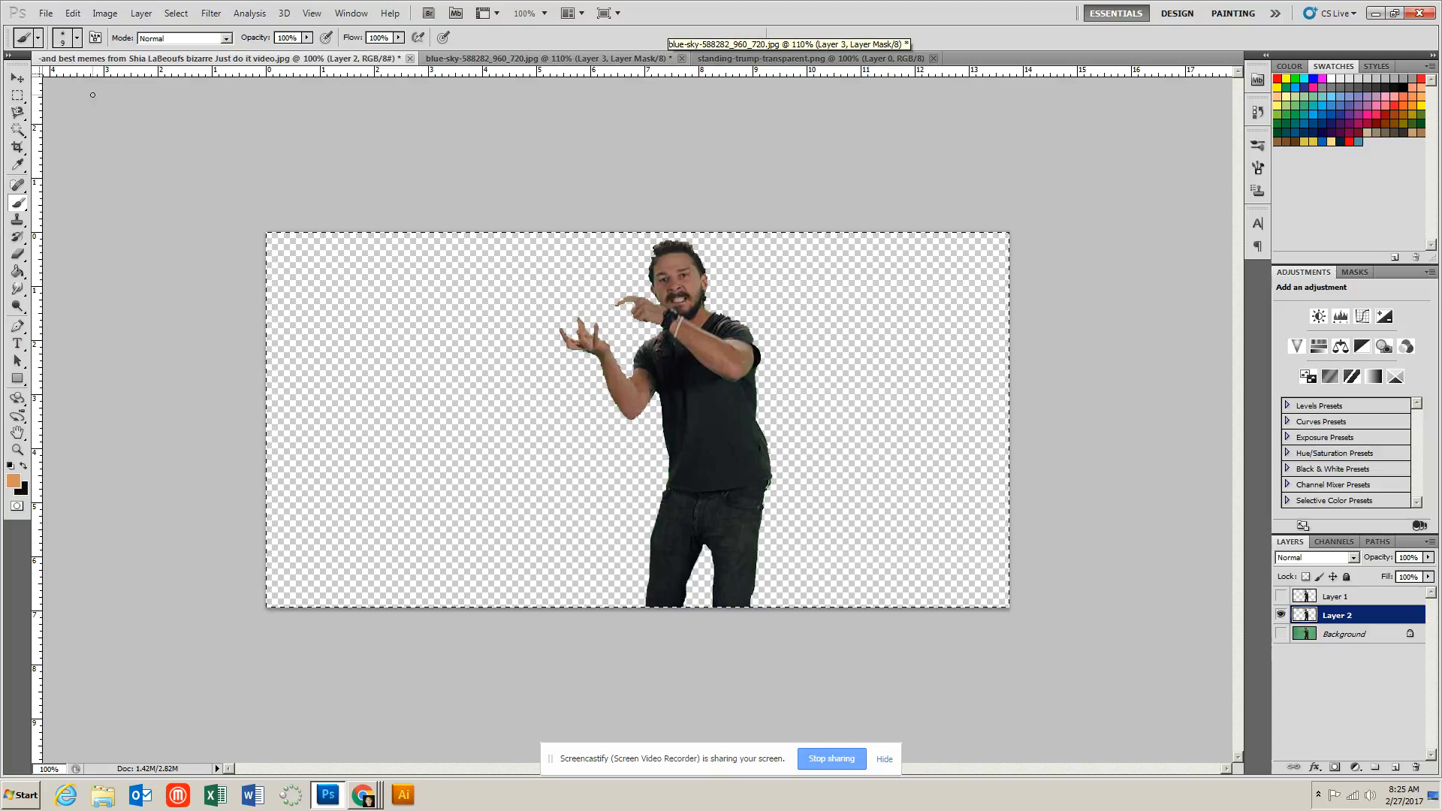
pyautogui.click(17, 129)
pyautogui.click(417, 39)
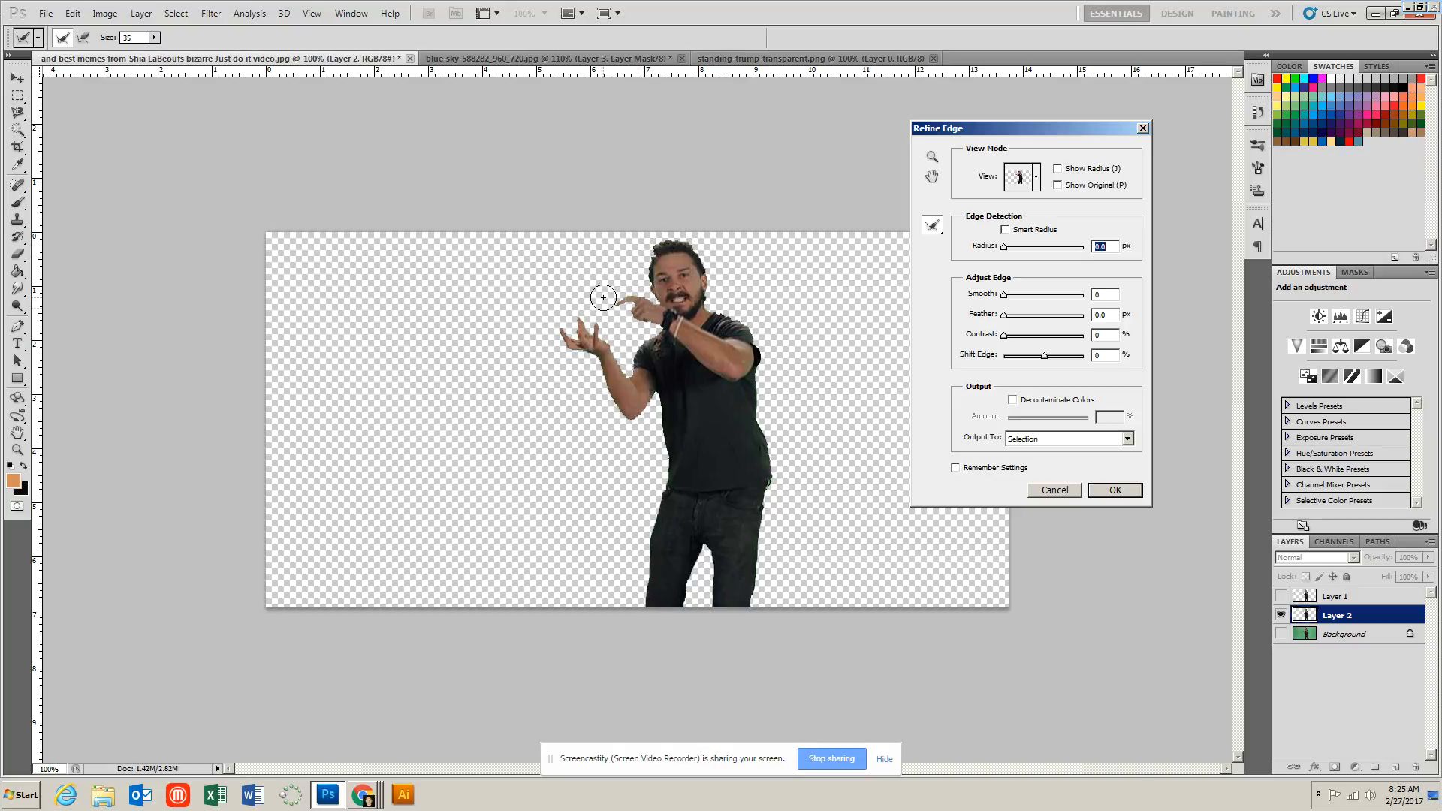
pyautogui.click(1123, 491)
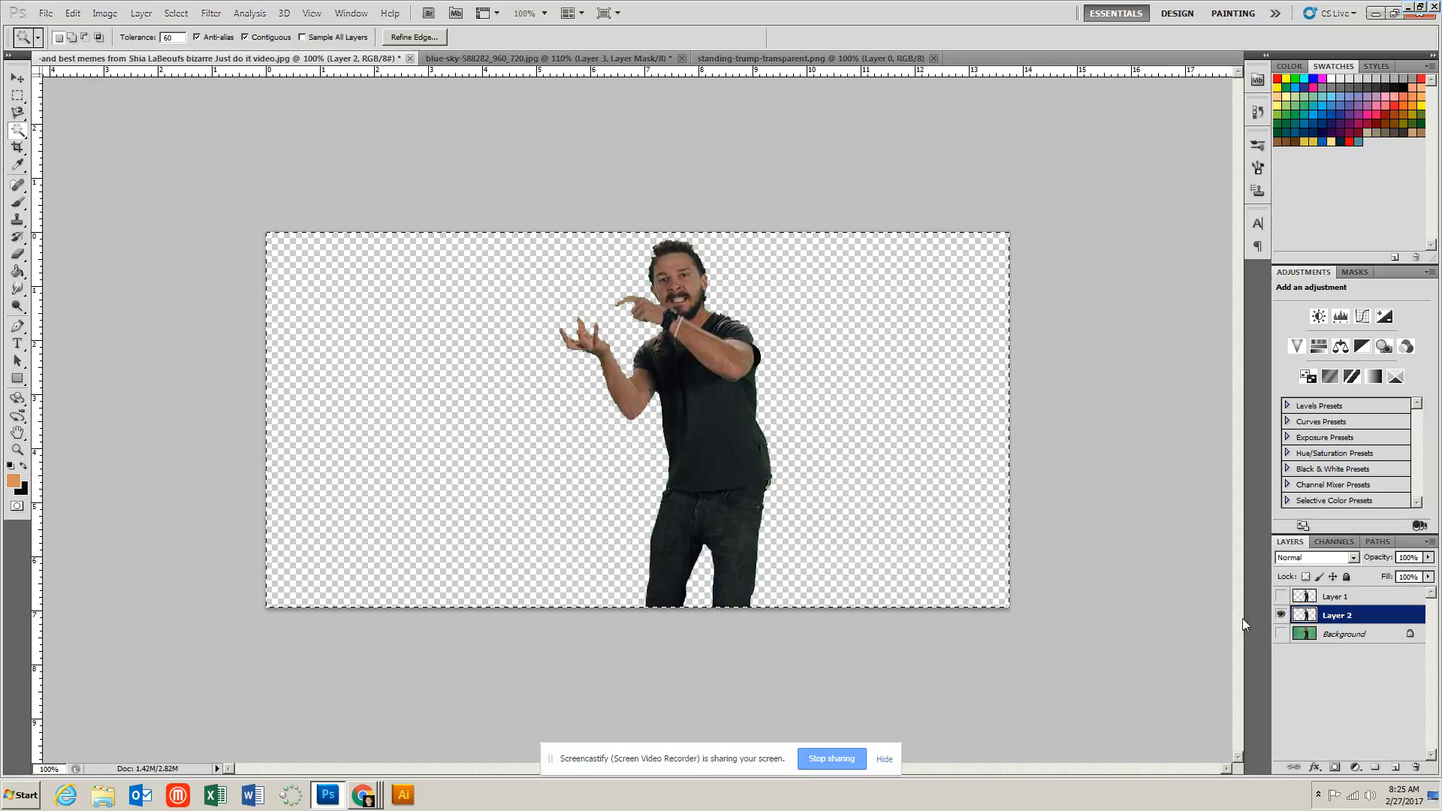